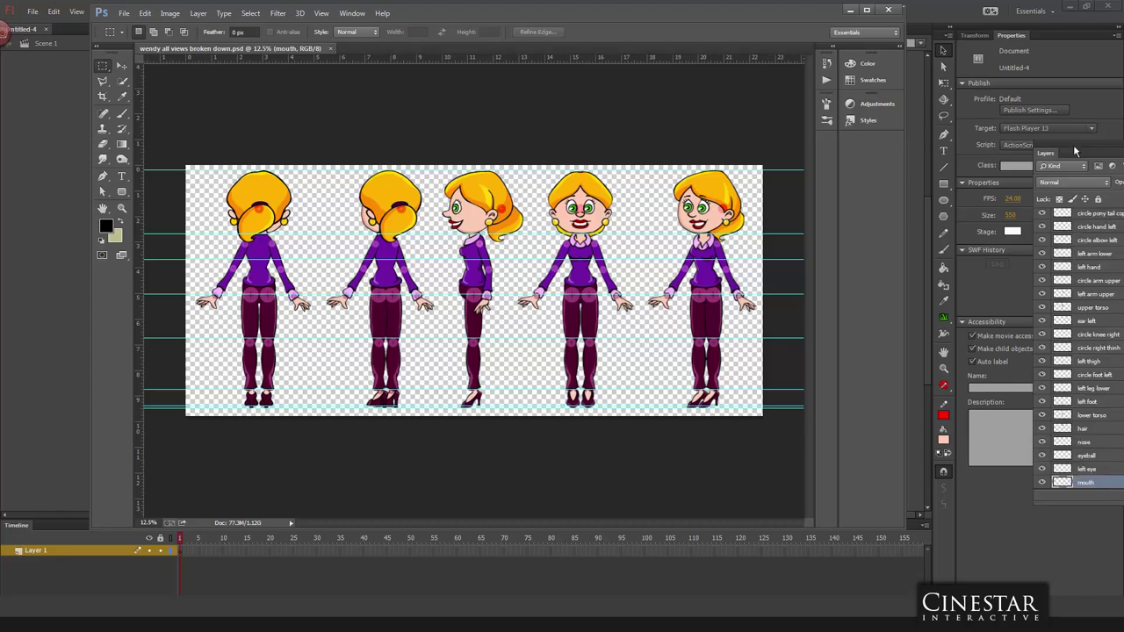
- Hide the Layers panel with F7 and switch to the Move tool
key("F7")
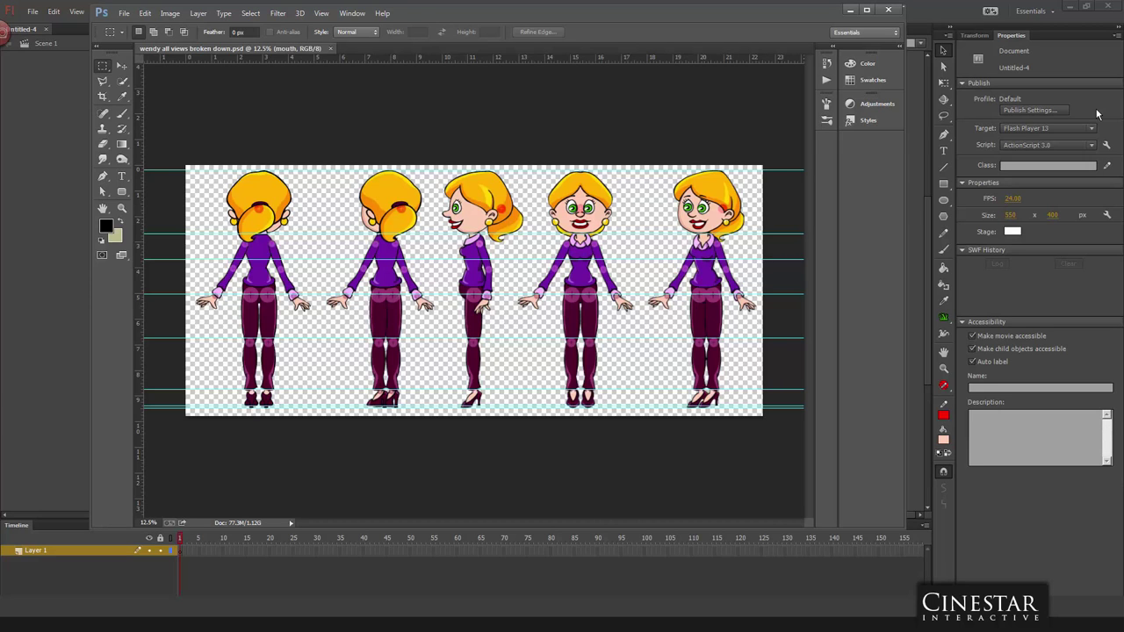
left_click(121, 67)
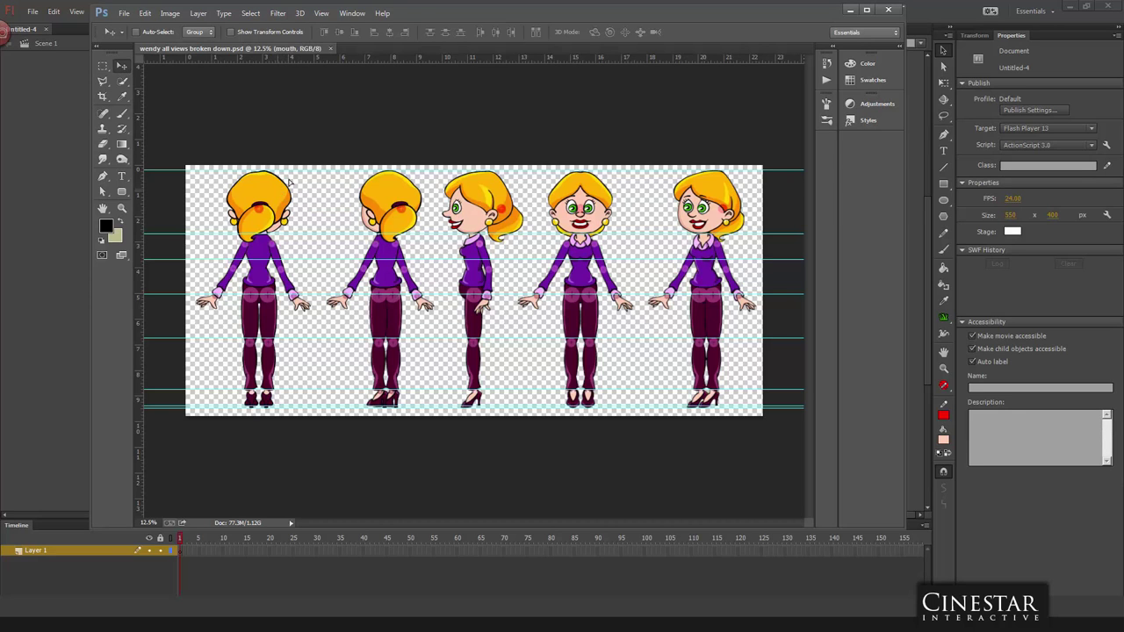
- Delete the side view's mouth, undo it, and bring the Layers panel out over the canvas
key("Delete")
key("ctrl+z")
key("F7")
left_click_drag(878, 44, 754, 89)
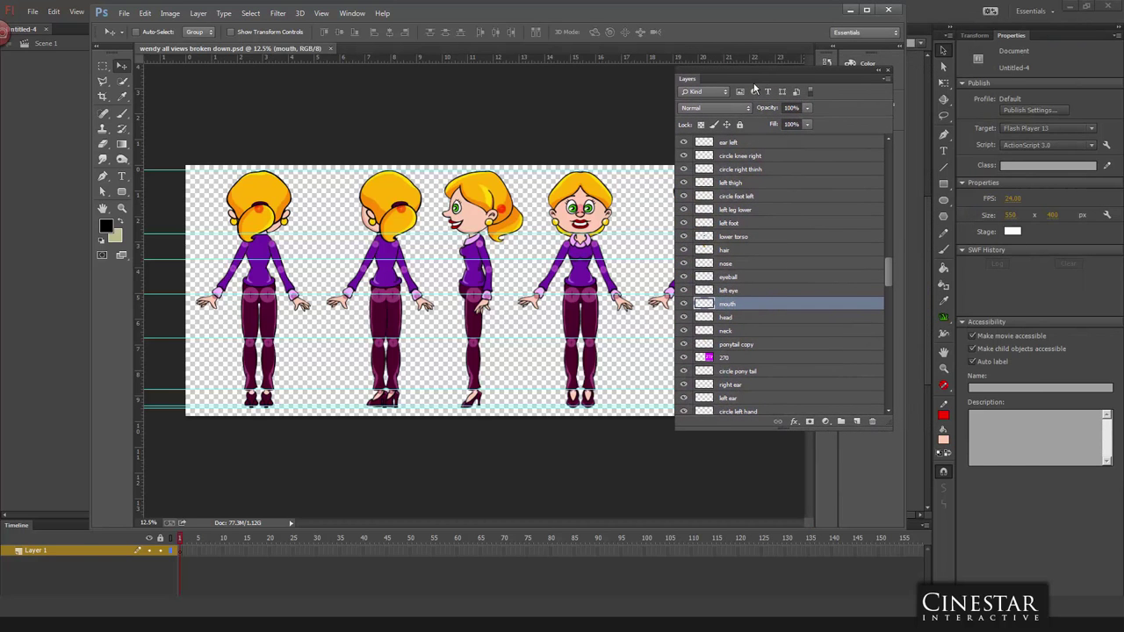
- Inspect the circle knee right, left thigh and right arm lower layers
left_click(740, 155)
left_click_drag(588, 219, 552, 205)
left_click(730, 182)
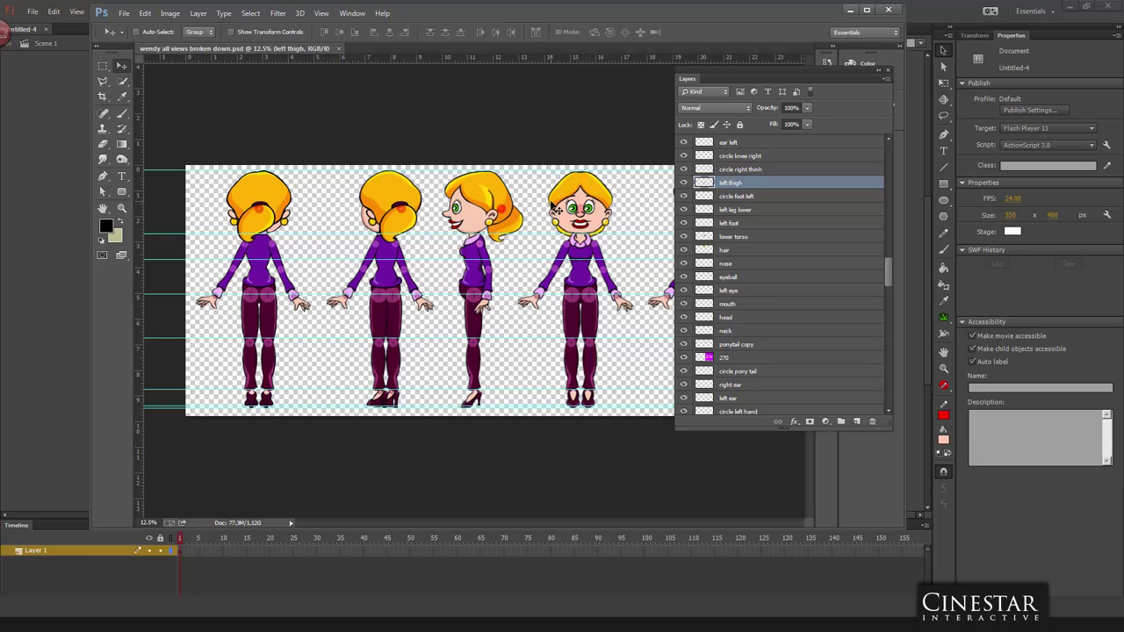
right_click(411, 283)
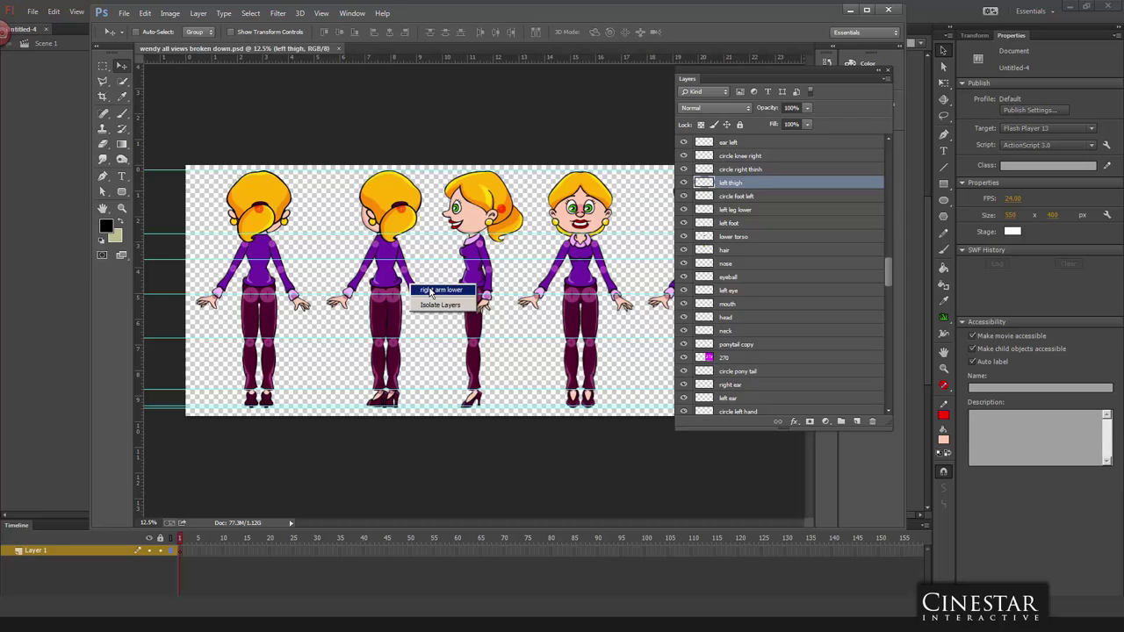
left_click(430, 291)
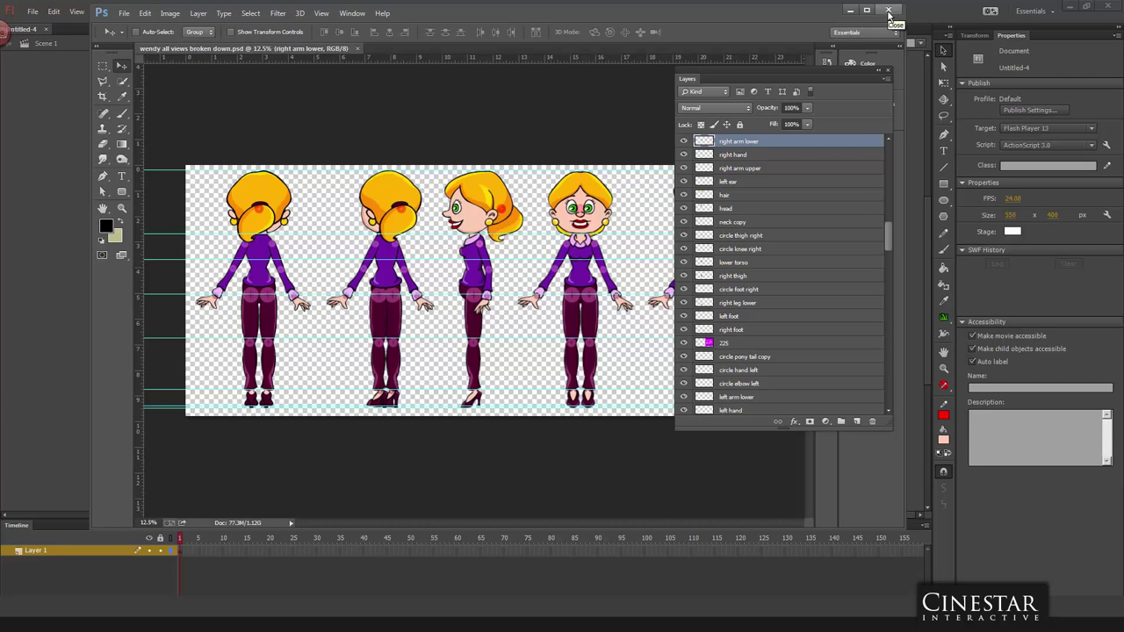
- Close Photoshop, then Import to Stage the file wendy all views broken down.psd
left_click(889, 12)
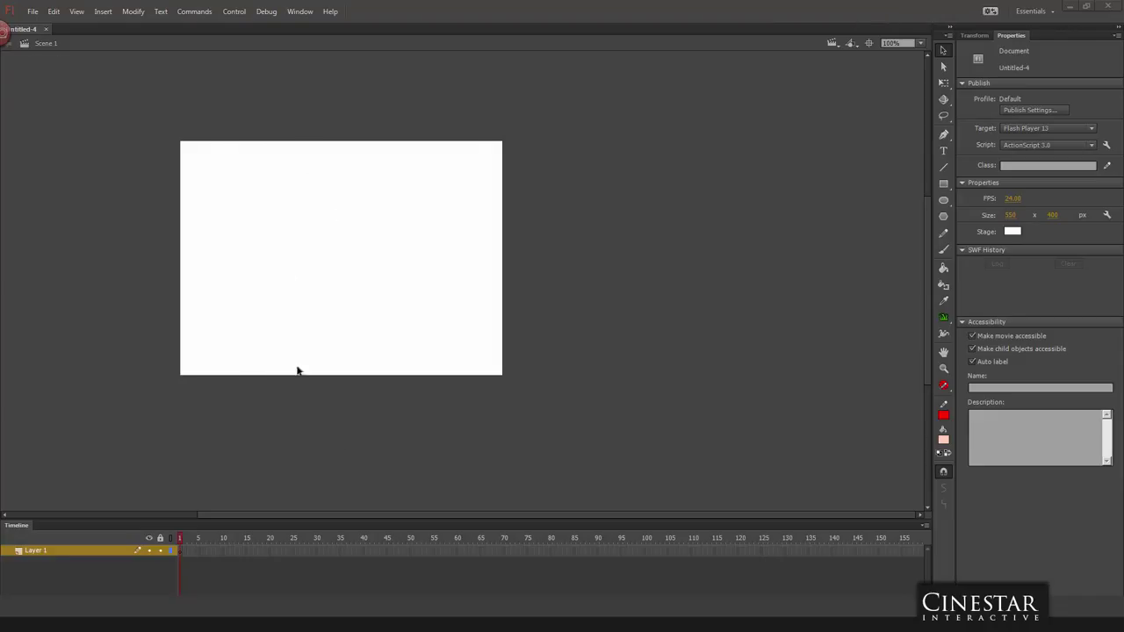
left_click_drag(351, 514, 230, 515)
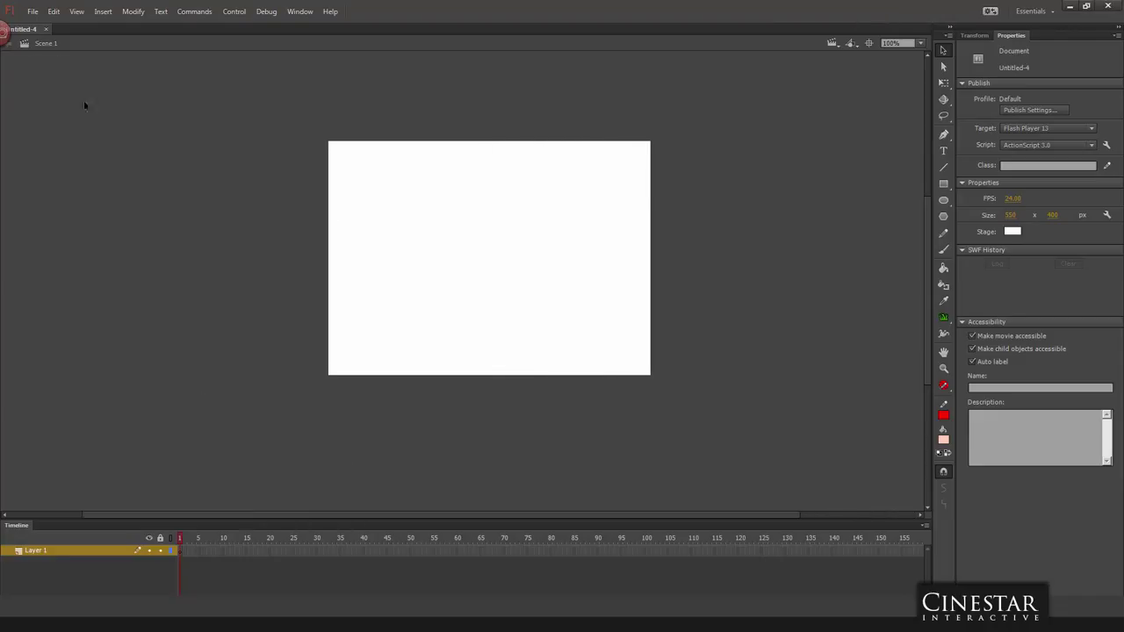
left_click(32, 12)
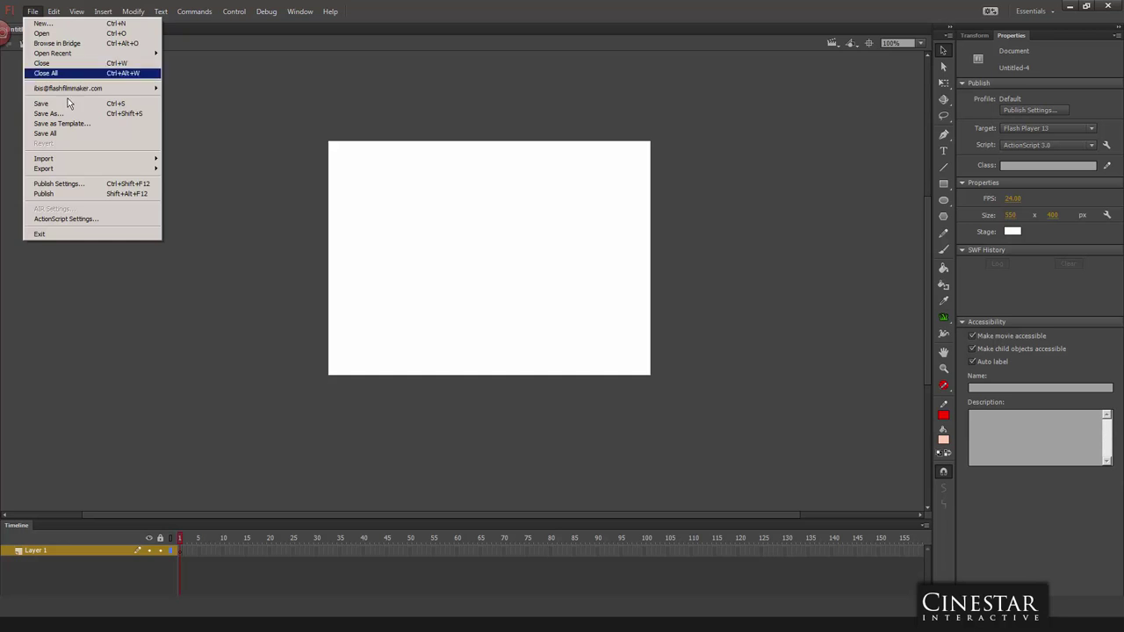
mouse_move(70, 161)
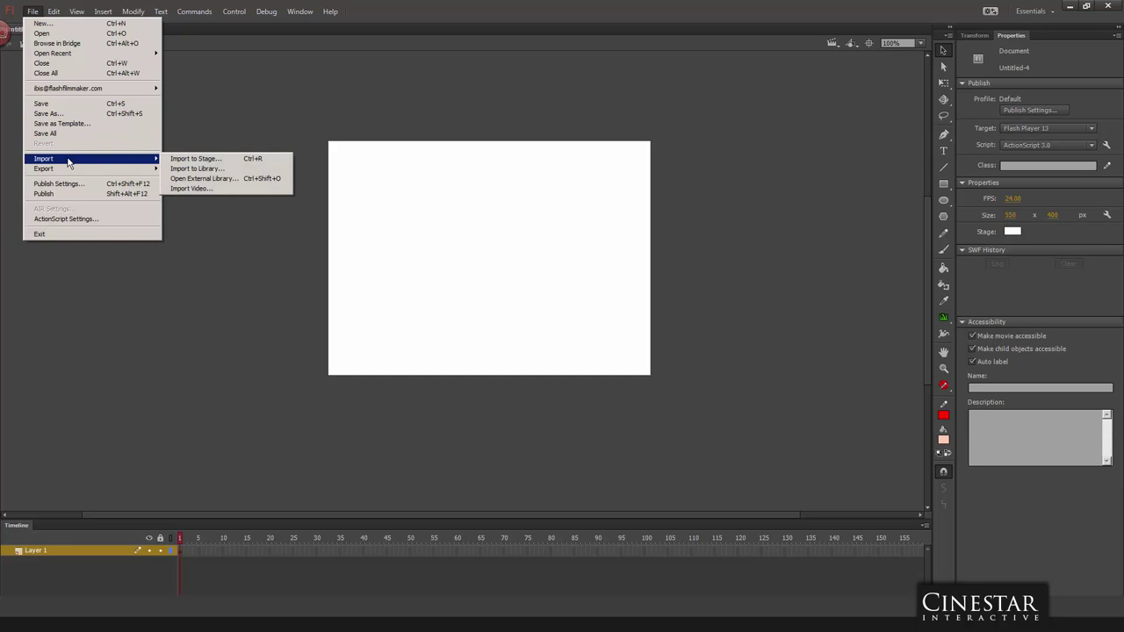
left_click(192, 160)
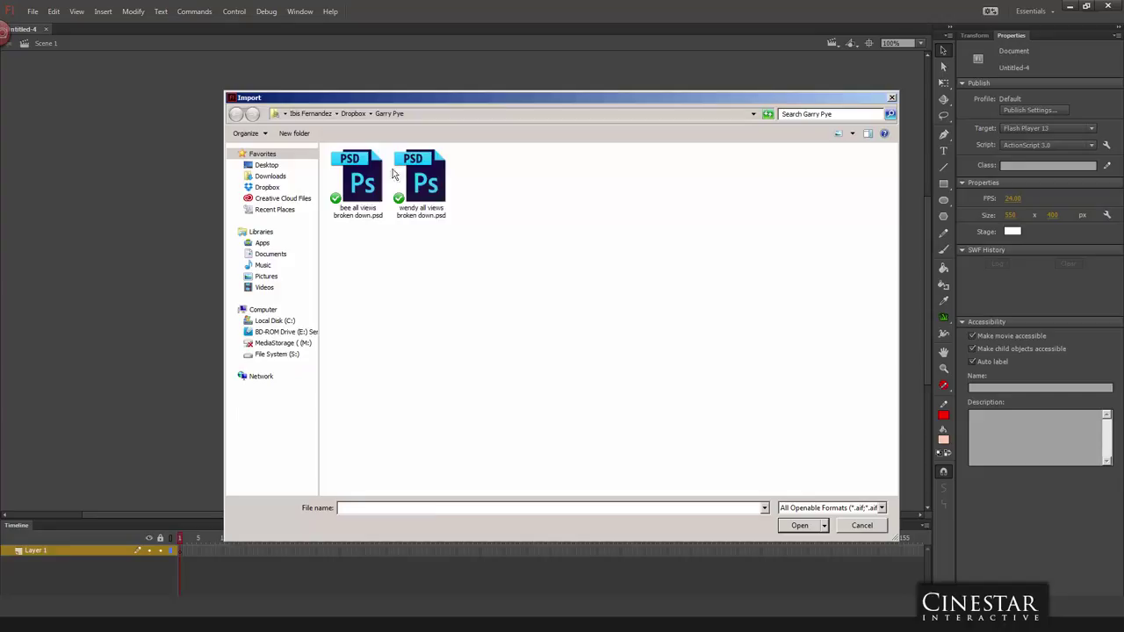
left_click(427, 185)
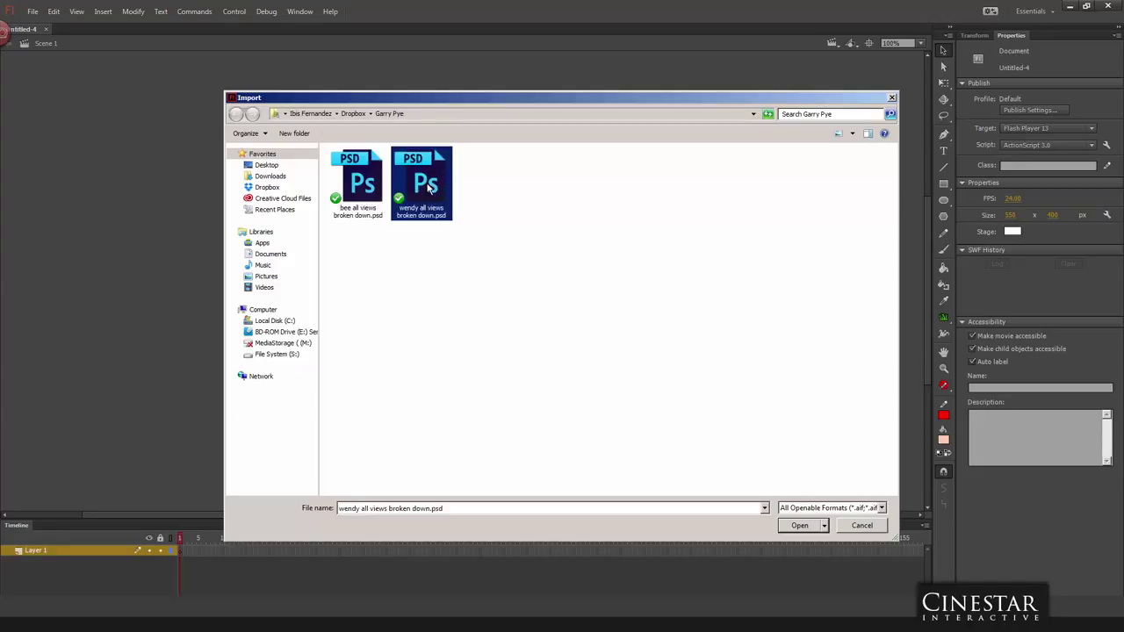
left_click(795, 526)
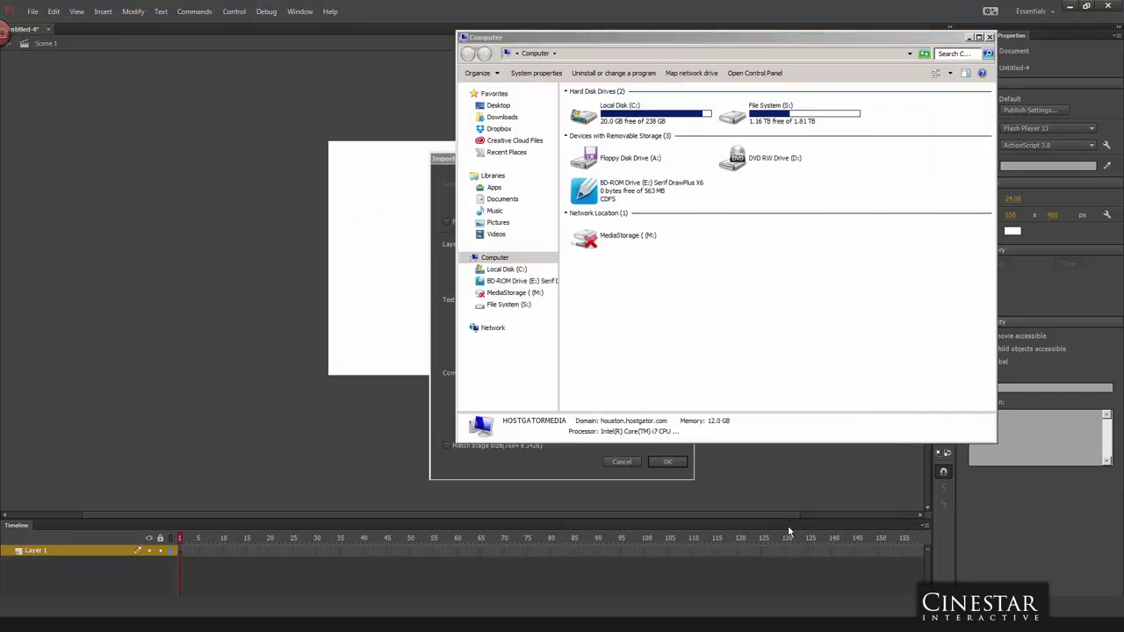
- Close the stray Computer window and move the Import PSD dialog aside
left_click(990, 37)
left_click_drag(608, 158, 741, 113)
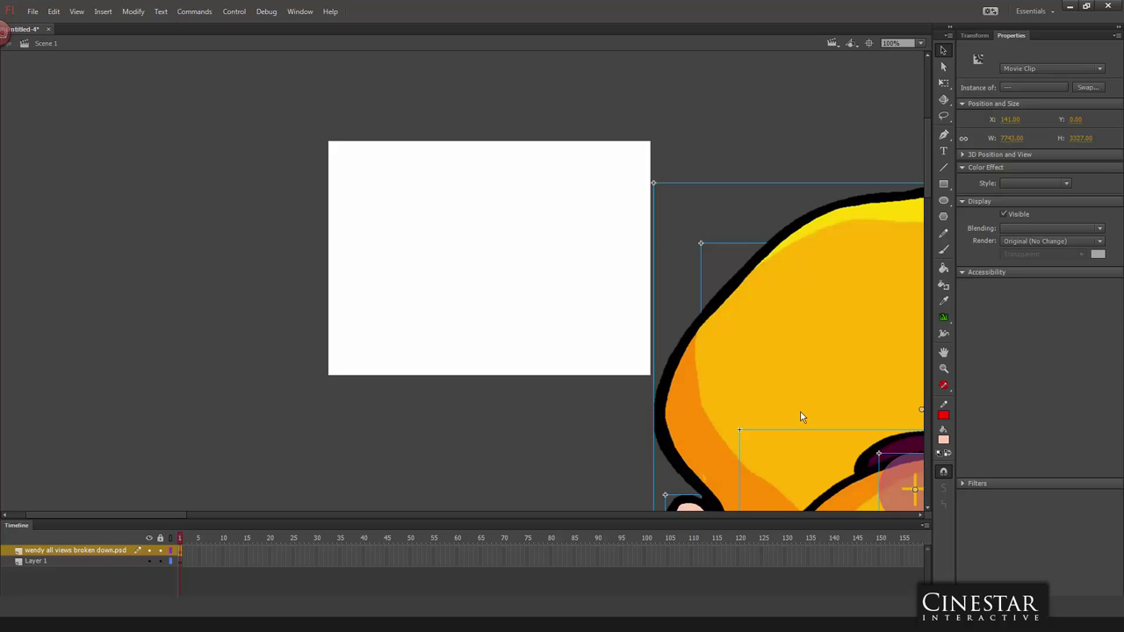
- Zoom out to 12% to fit the character views, then select the black box movie clip
key("ctrl+minus")
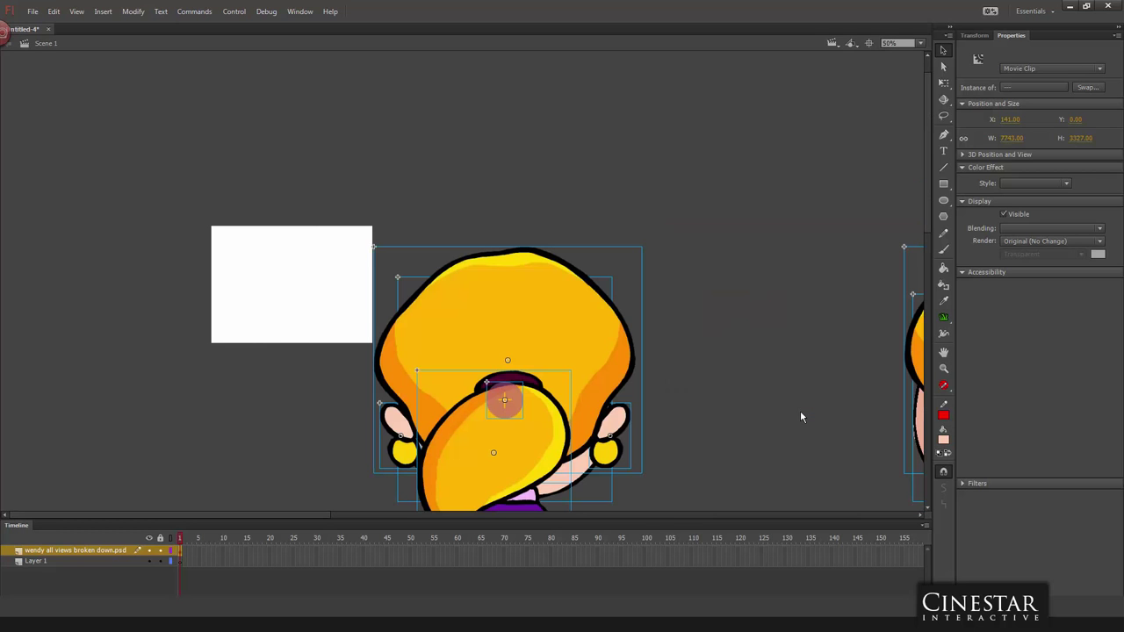
key("ctrl+minus")
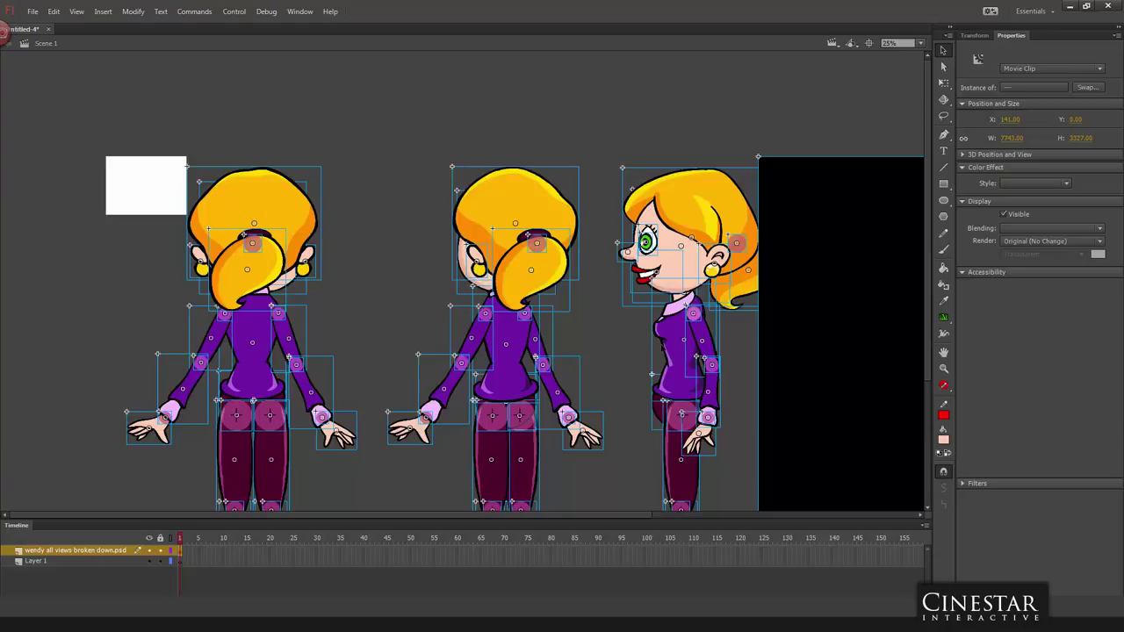
key("ctrl+minus")
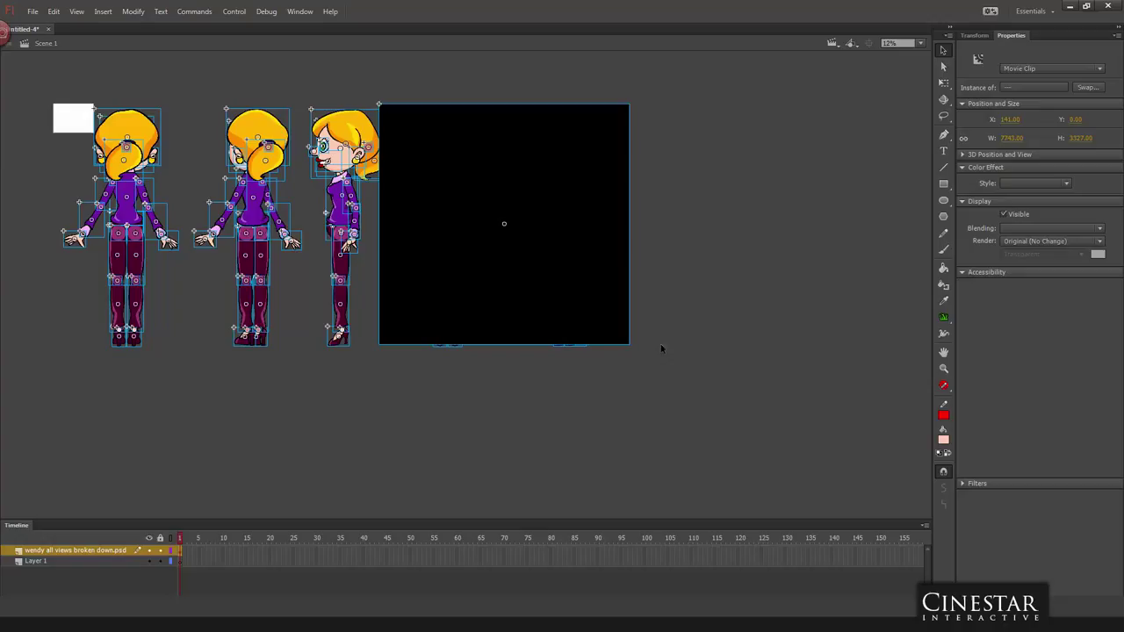
left_click(685, 257)
key("ctrl+minus")
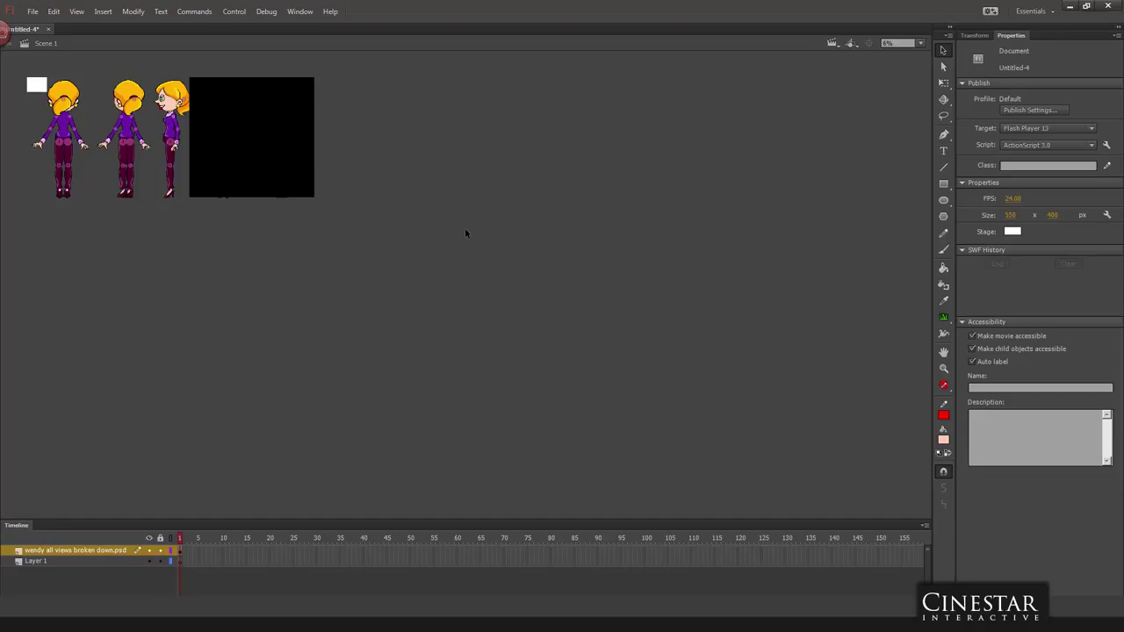
key("ctrl+equal")
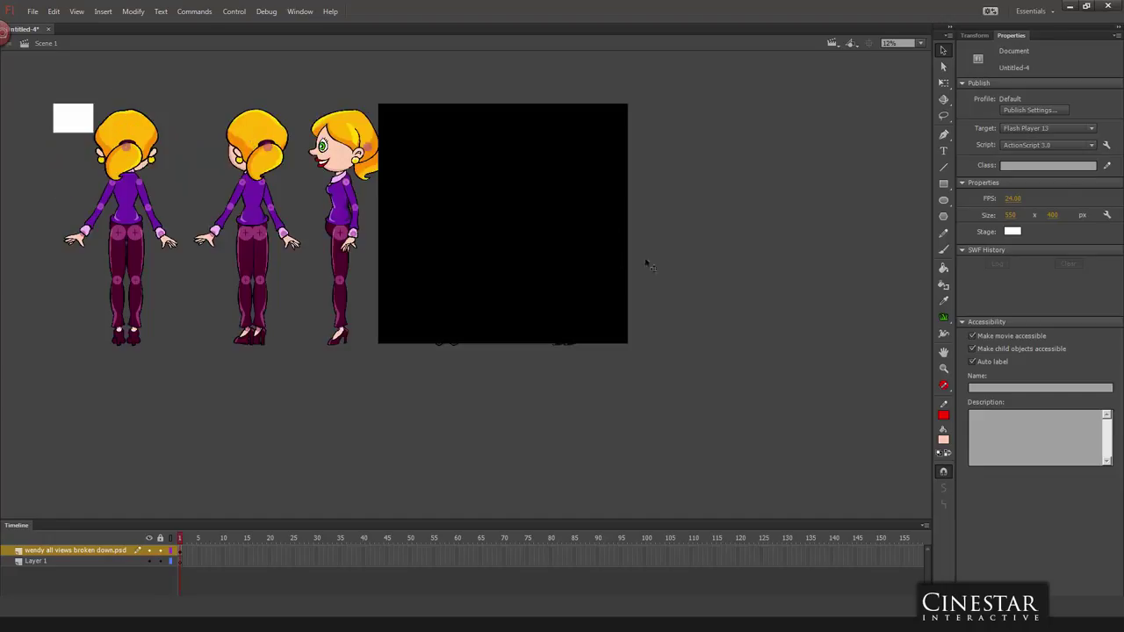
key("ctrl+a")
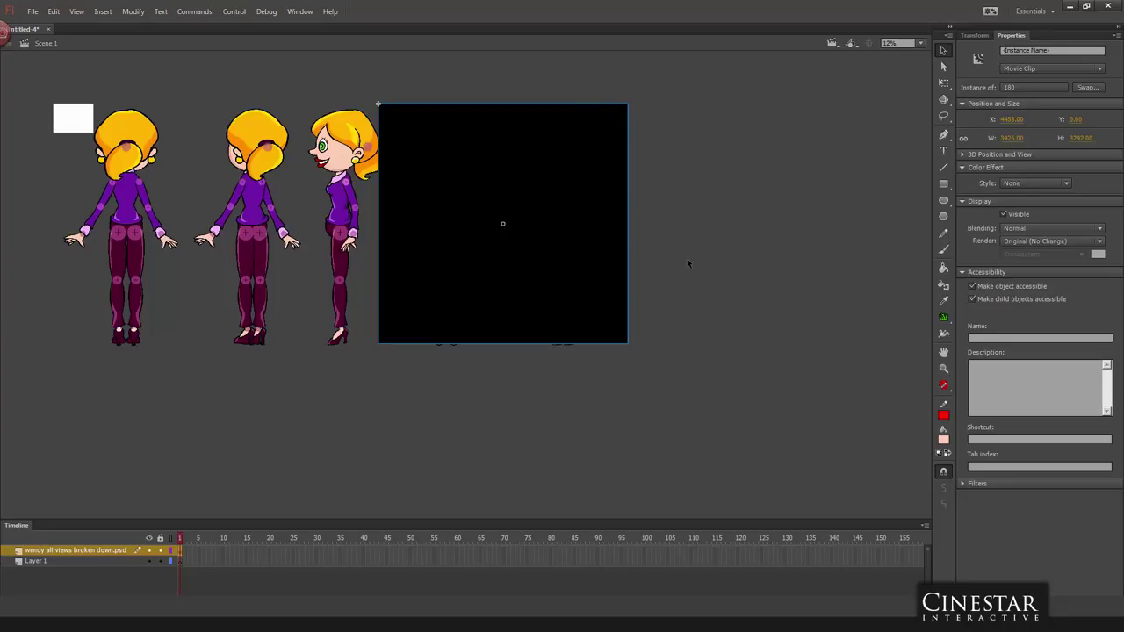
- Reveal the front views behind the black box, marquee-select all five characters, then deselect
left_click(612, 258)
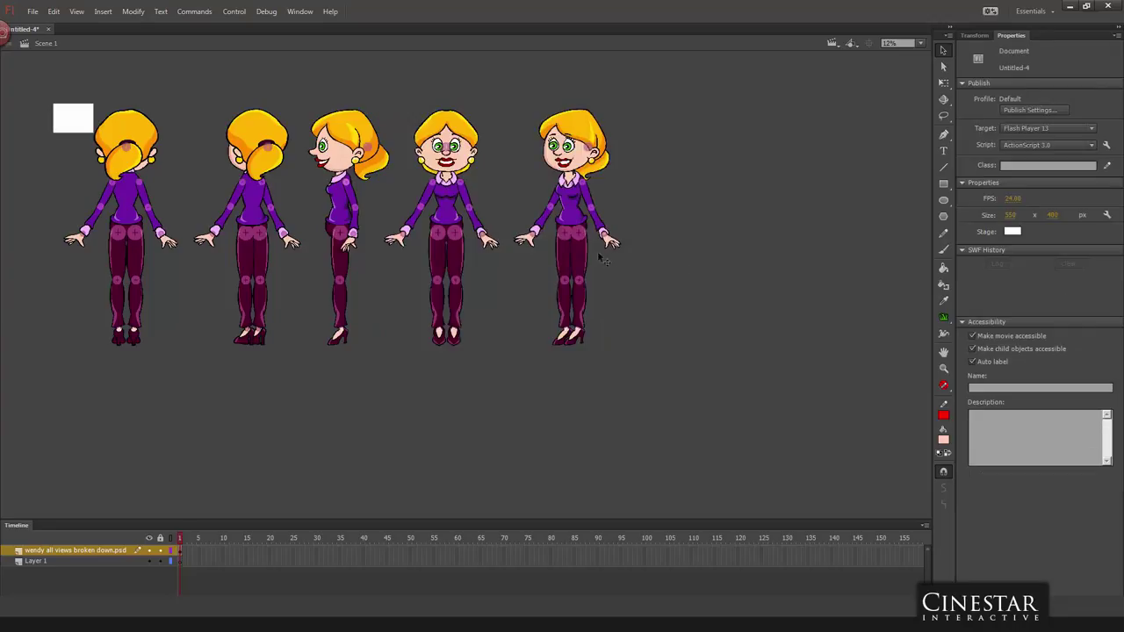
left_click(508, 159)
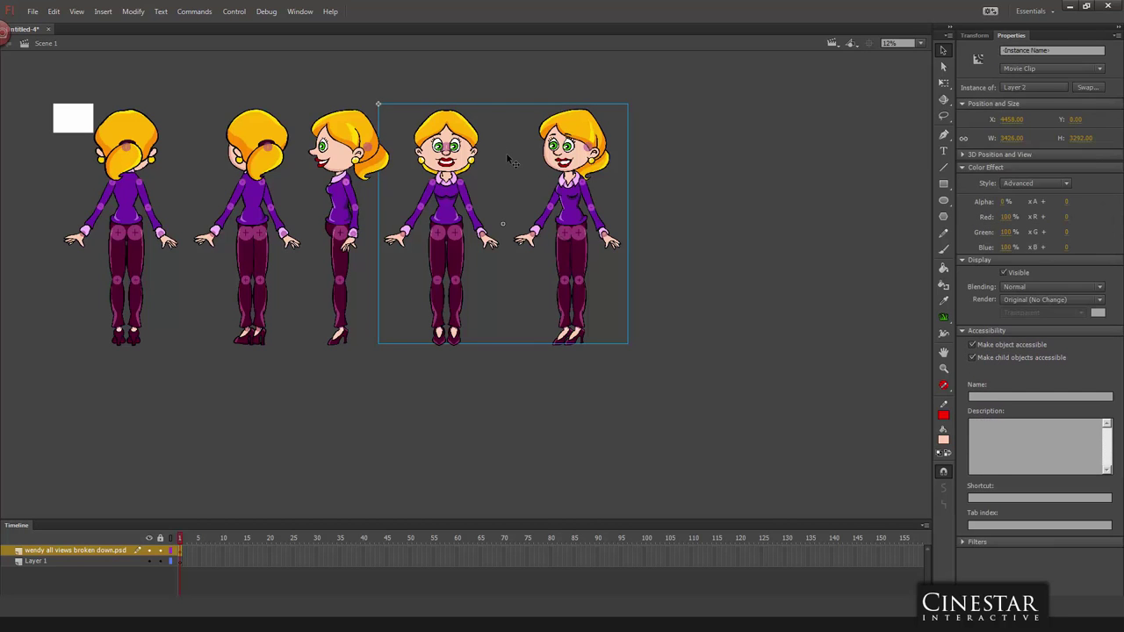
left_click_drag(659, 91, 43, 390)
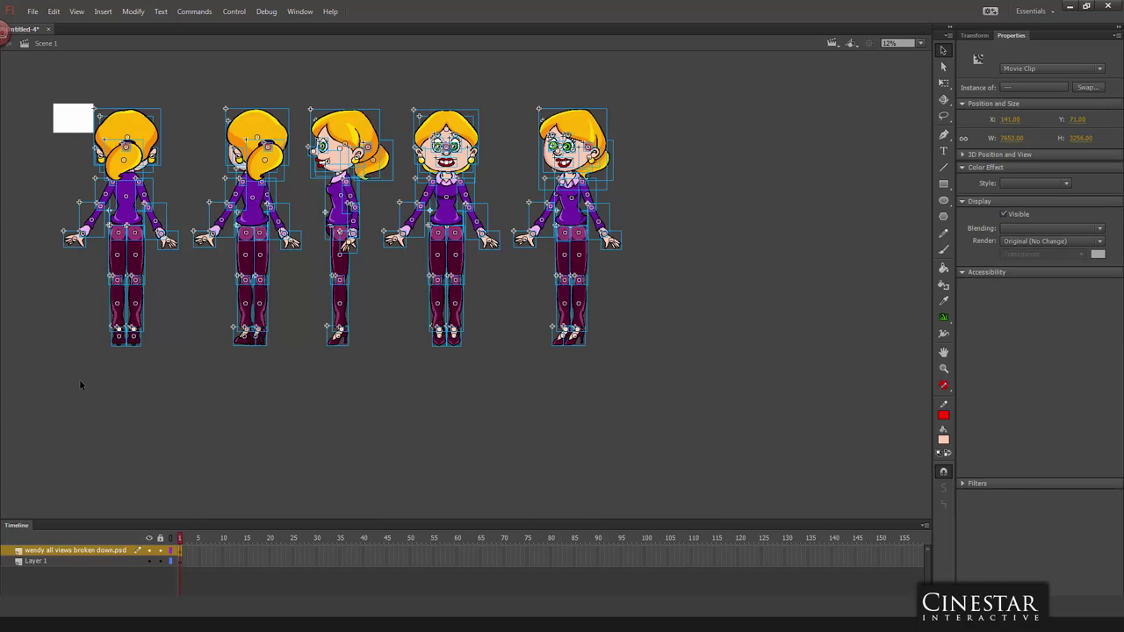
left_click_drag(691, 81, 22, 400)
left_click(186, 104)
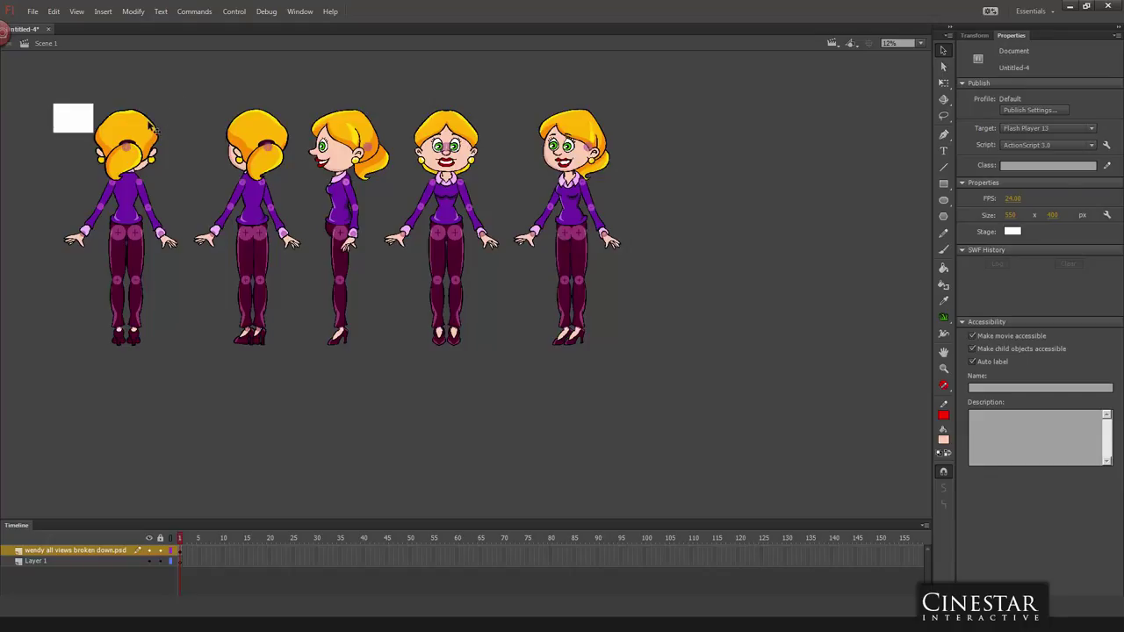
- Pull the hair piece off the back-view Wendy and break it apart into a bitmap
left_click(152, 128)
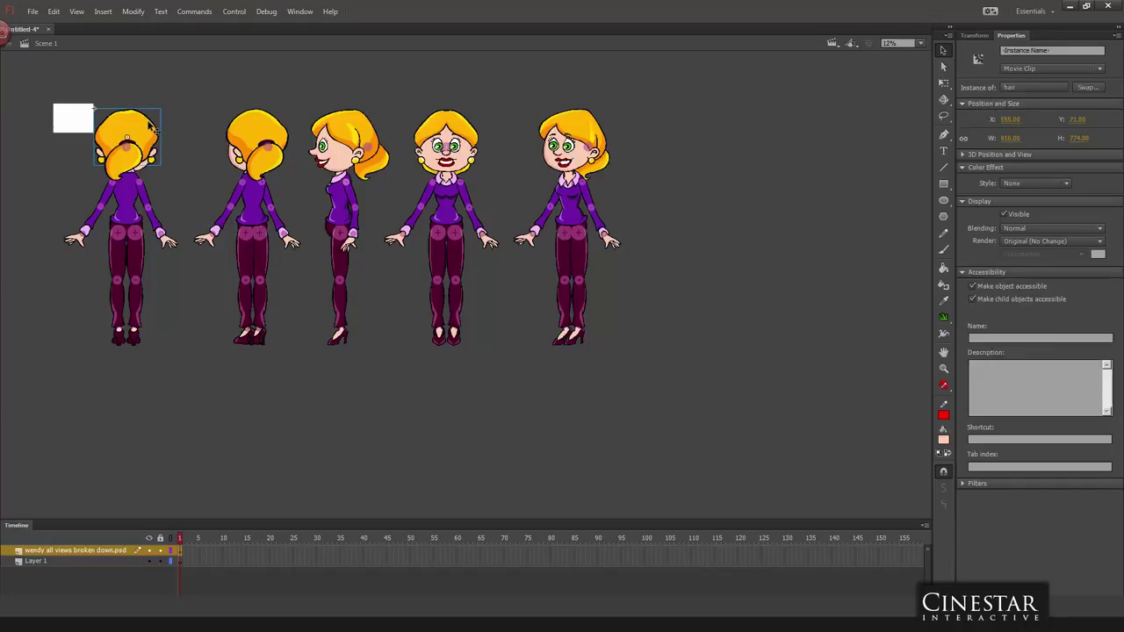
left_click_drag(153, 128, 212, 76)
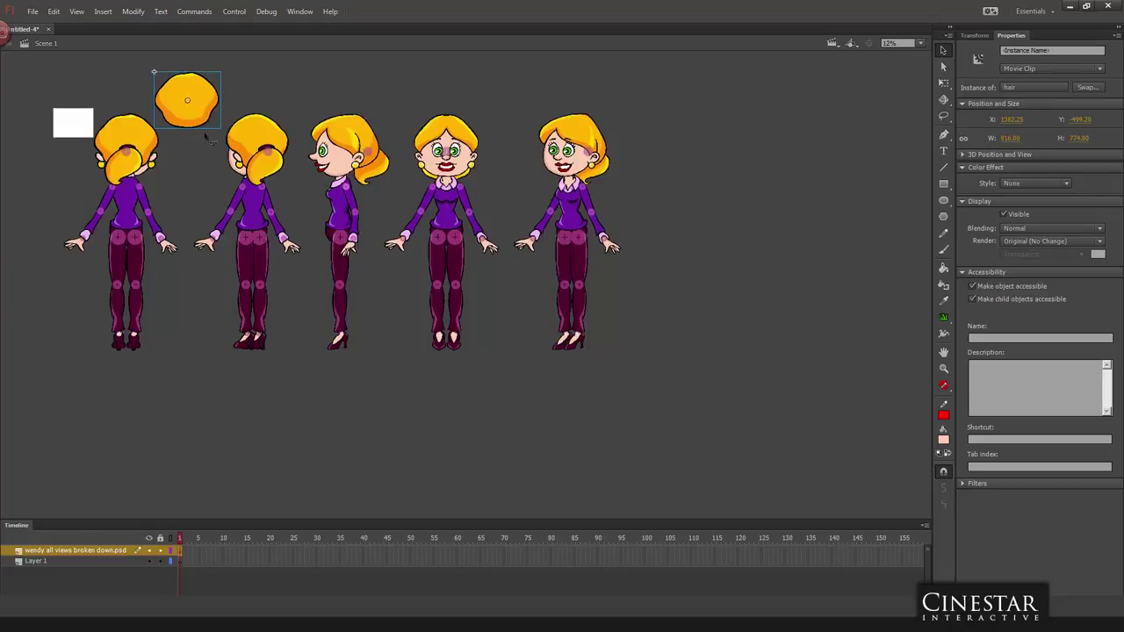
key("Escape")
left_click_drag(200, 107, 204, 119)
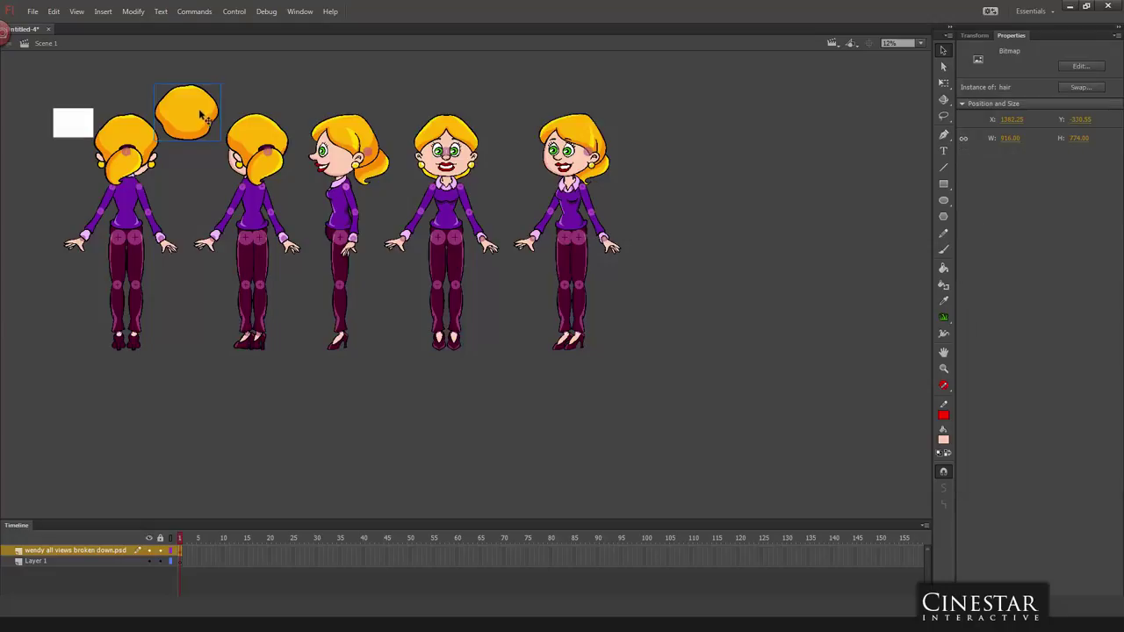
key("ctrl+b")
left_click_drag(200, 111, 197, 107)
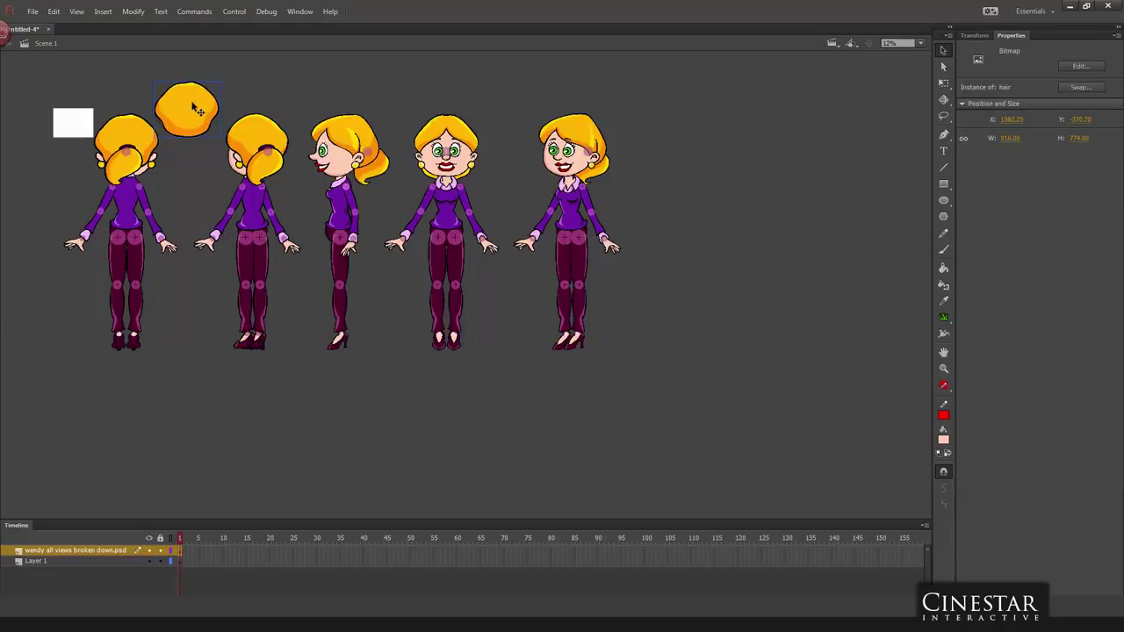
- Trace the hair bitmap with color threshold 4, minimum area 10, Few Corners and Very Smooth curve fit
left_click(137, 12)
mouse_move(144, 74)
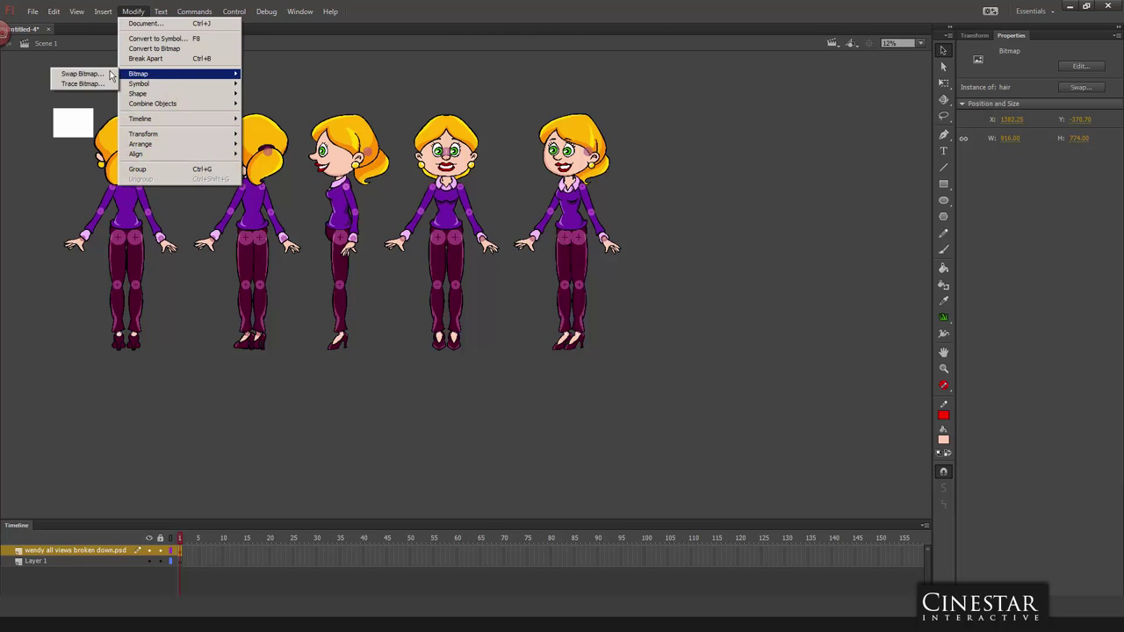
left_click(80, 84)
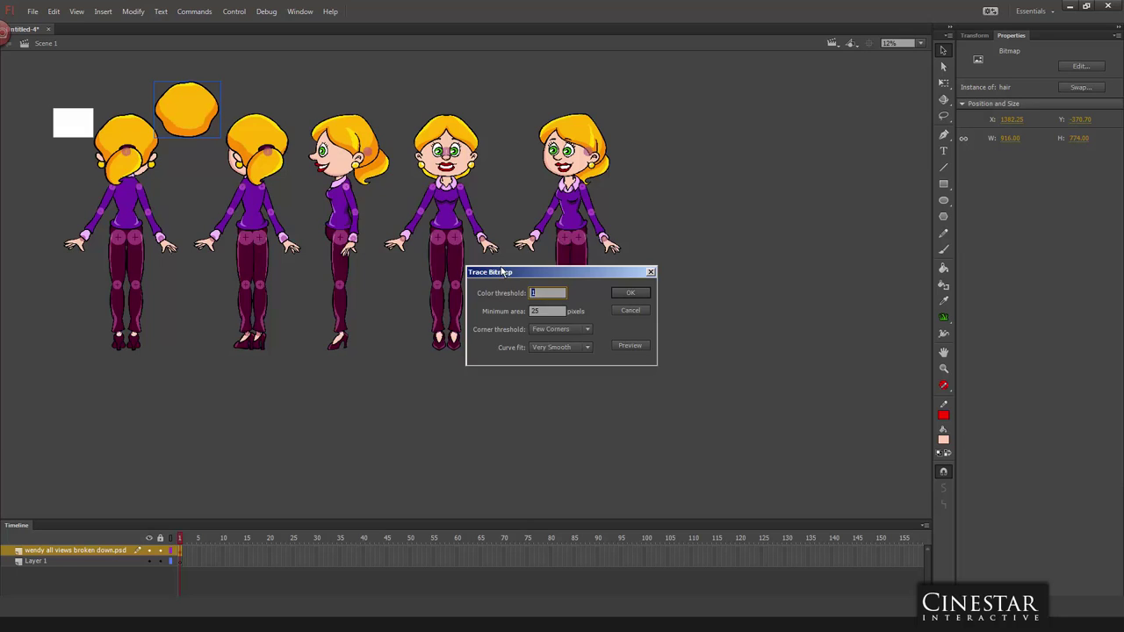
mouse_move(496, 272)
left_mouse_down()
mouse_move(407, 179)
mouse_move(324, 179)
left_mouse_up()
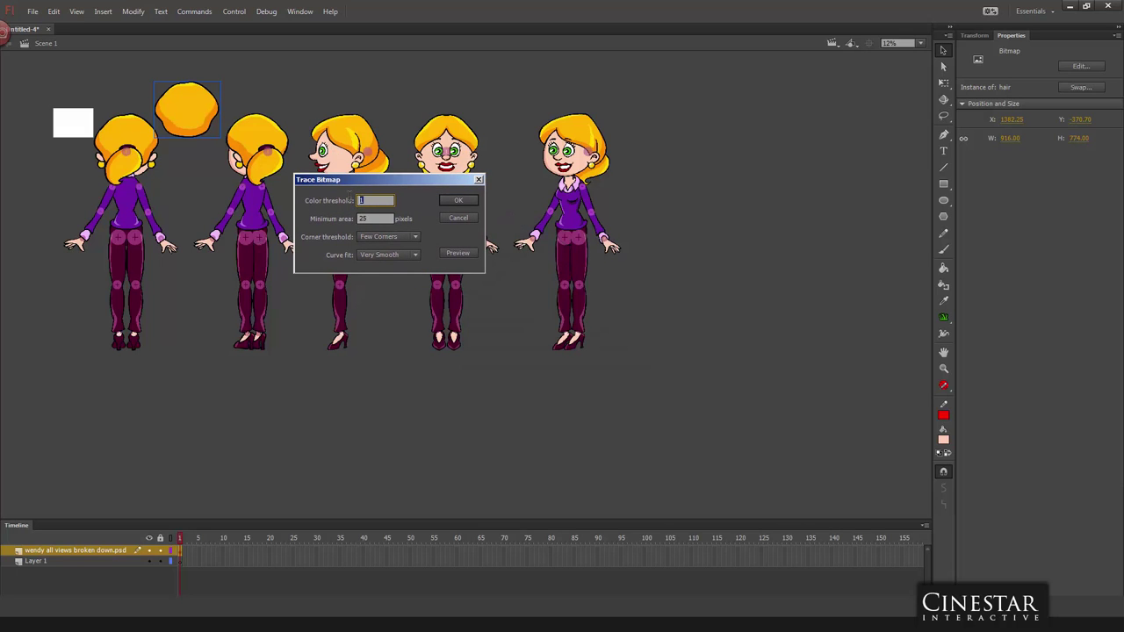
type("4")
key("Tab")
type("1")
left_click(415, 238)
left_click(414, 240)
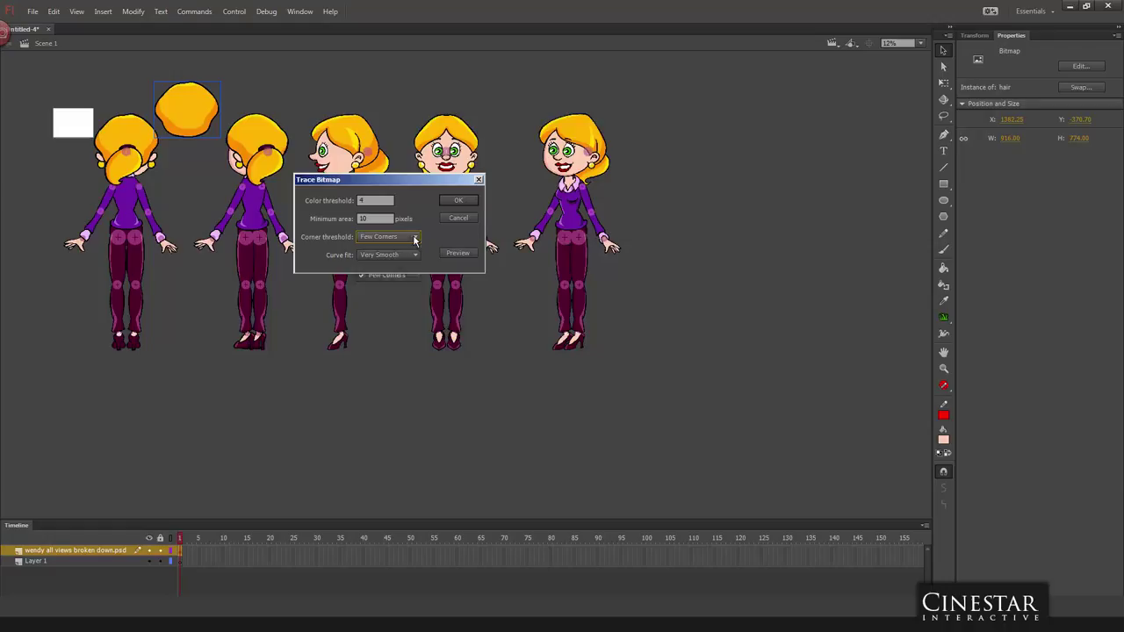
left_click(417, 255)
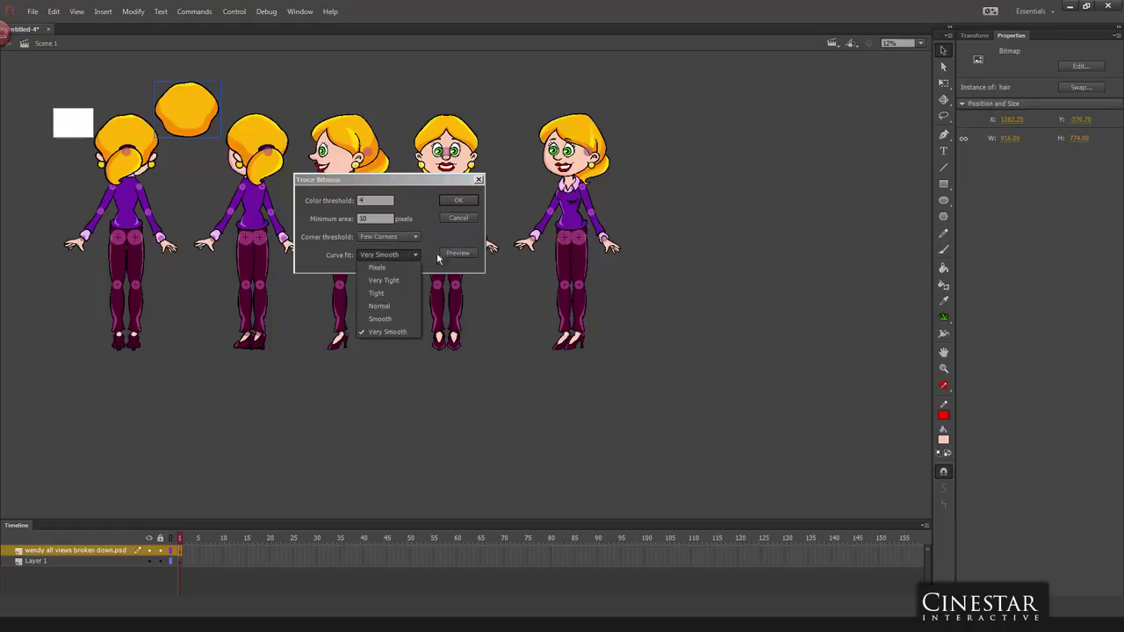
left_click(439, 241)
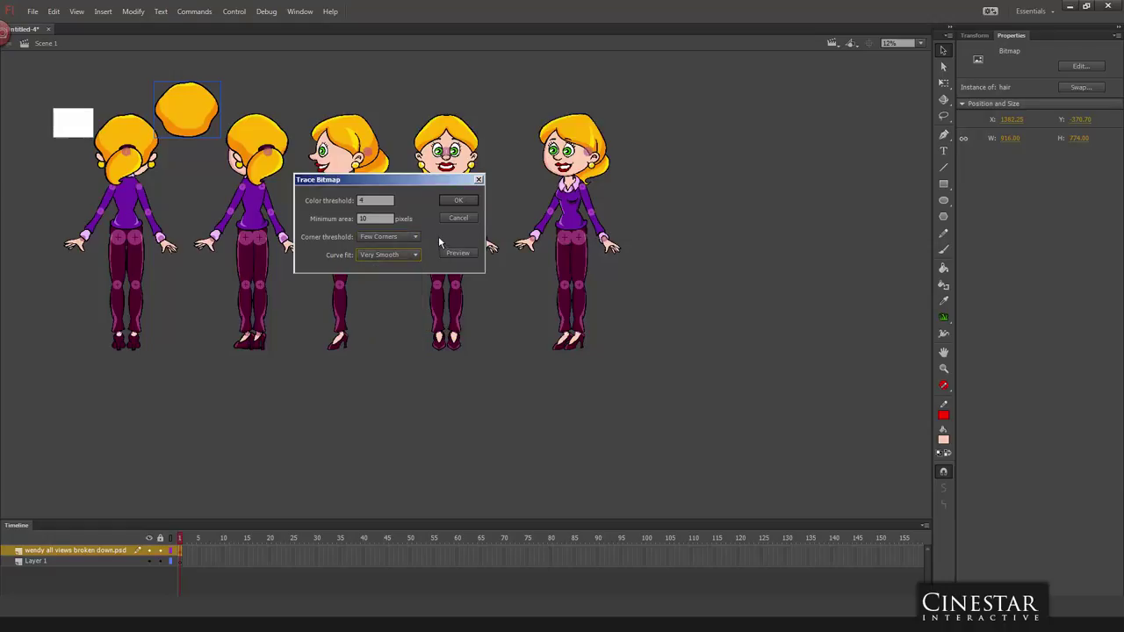
left_click(469, 202)
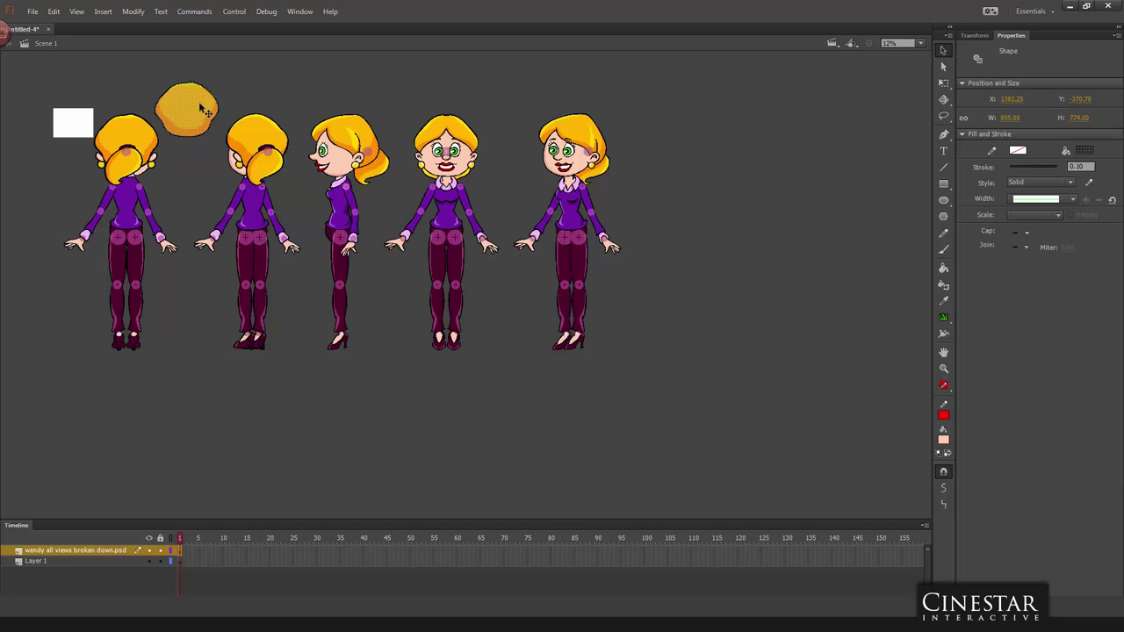
- Convert the traced hair into a symbol, move it above the second figure, then delete it
left_click_drag(202, 109, 216, 100)
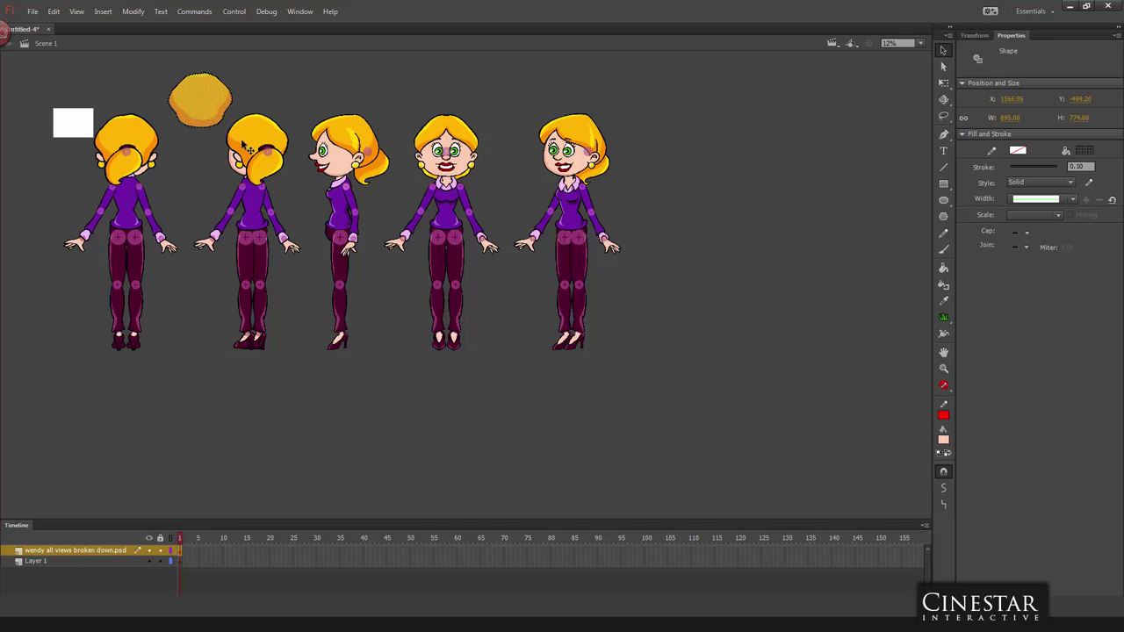
key("F8")
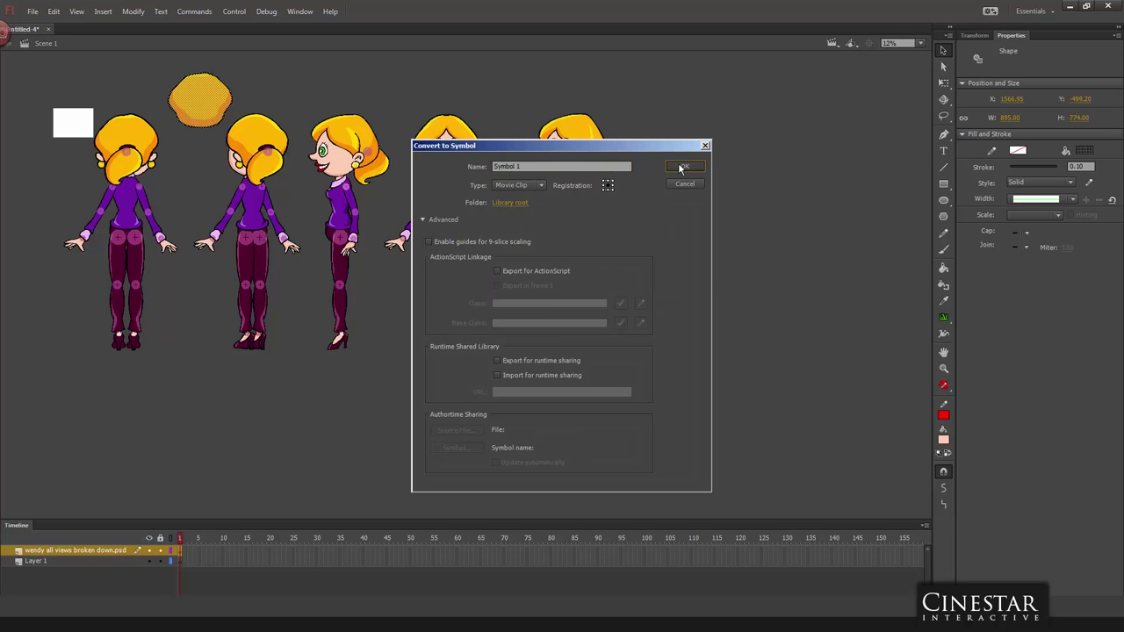
left_click(681, 168)
left_click_drag(225, 110, 281, 87)
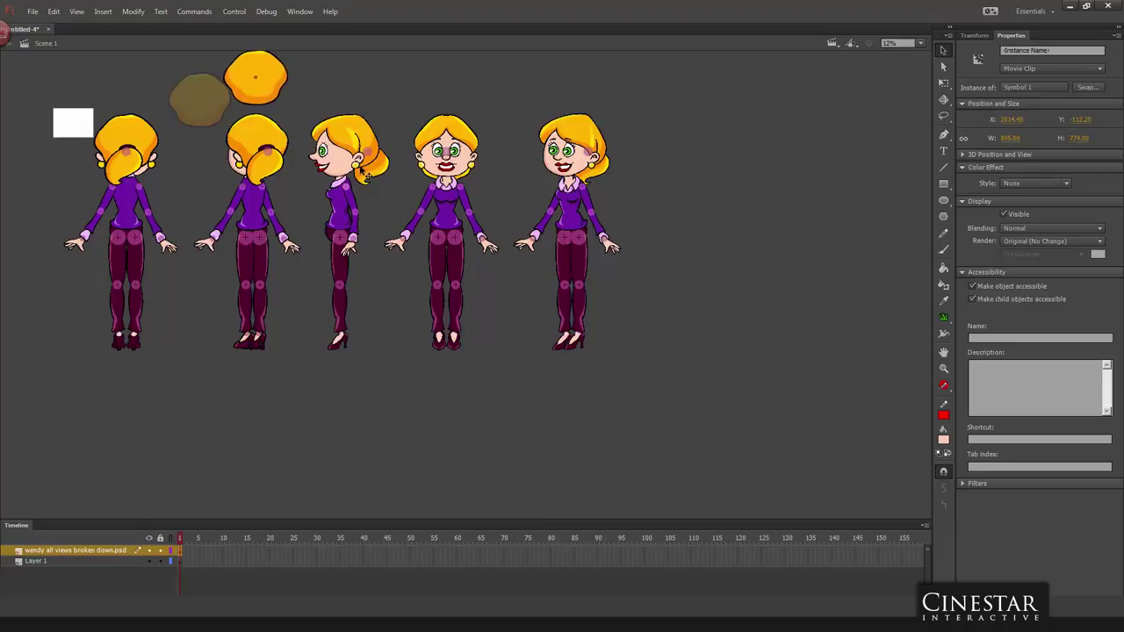
scroll(272, 88, "up", 1)
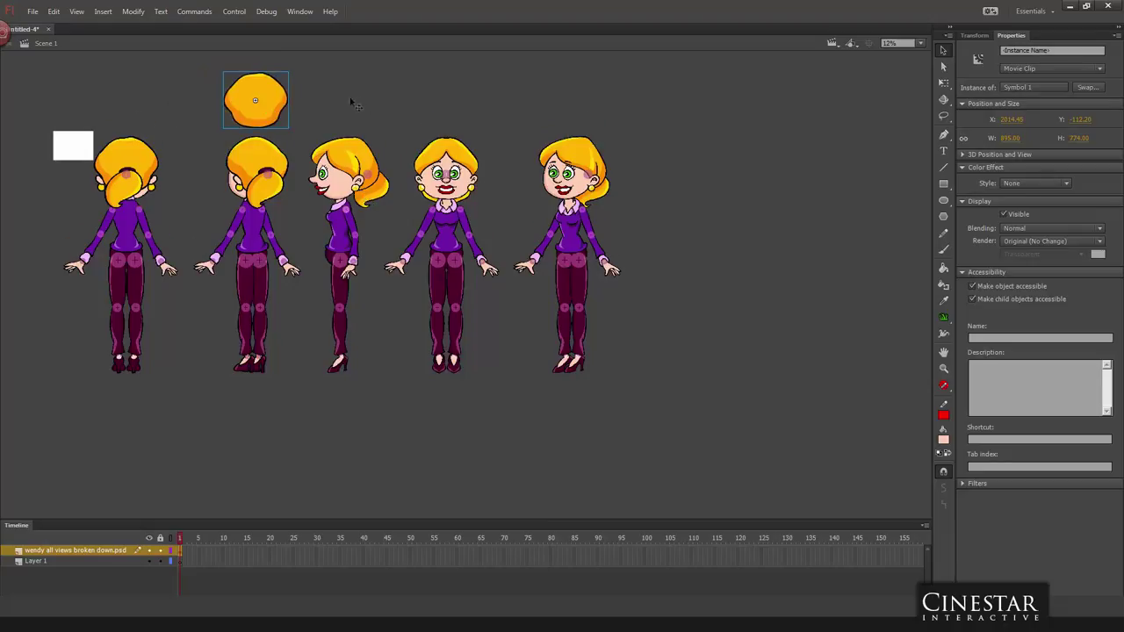
key("Delete")
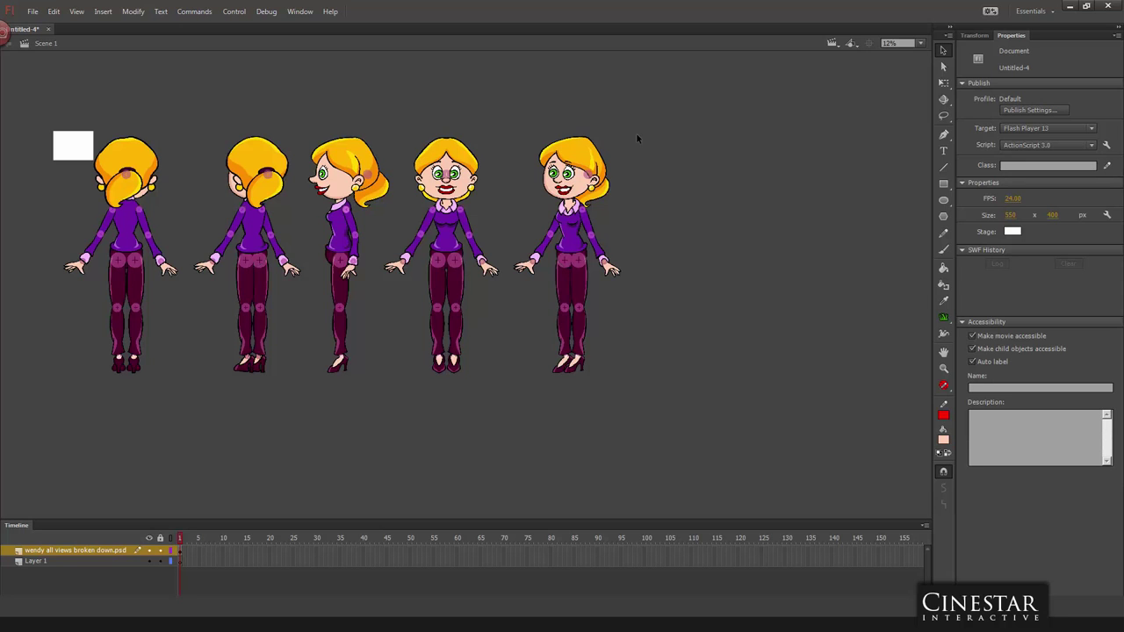
left_click_drag(667, 111, 48, 429)
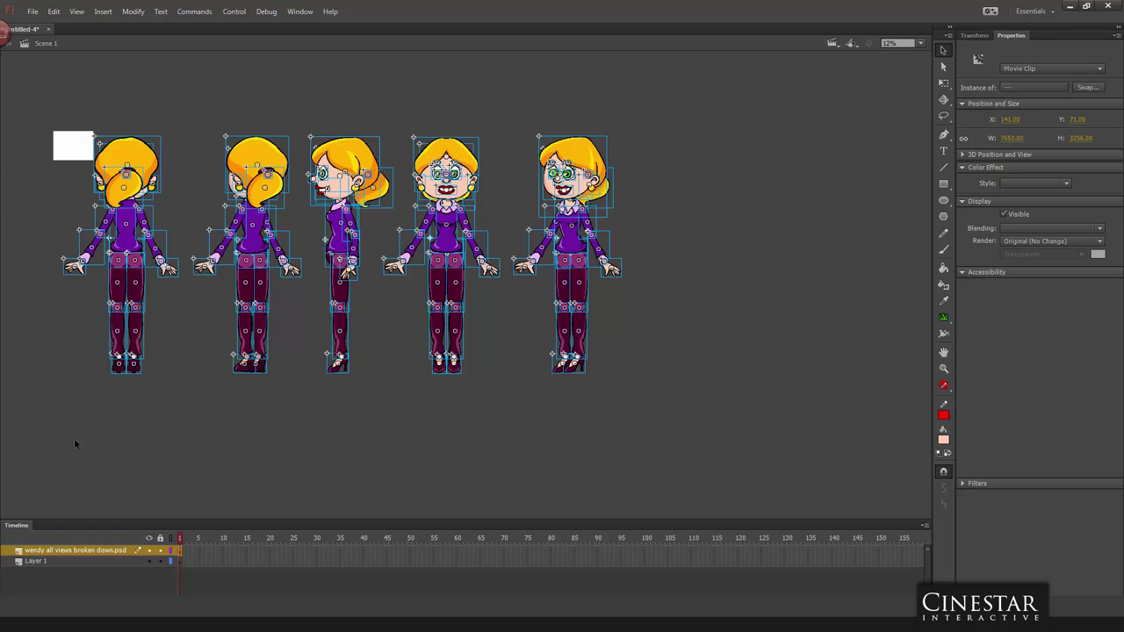
left_click(202, 13)
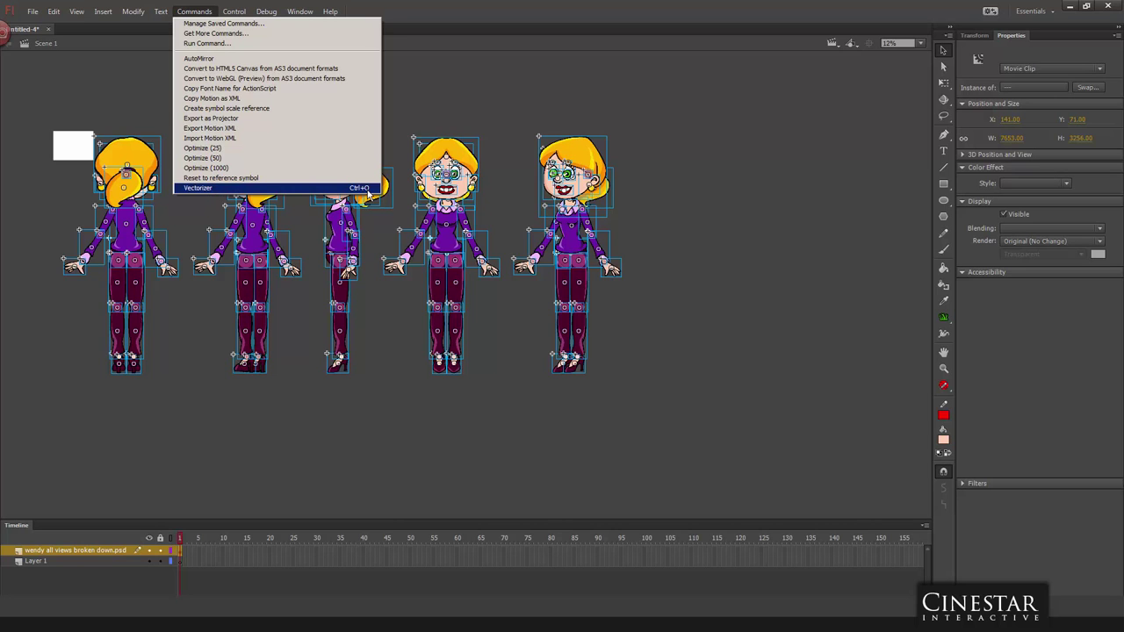
left_click(159, 74)
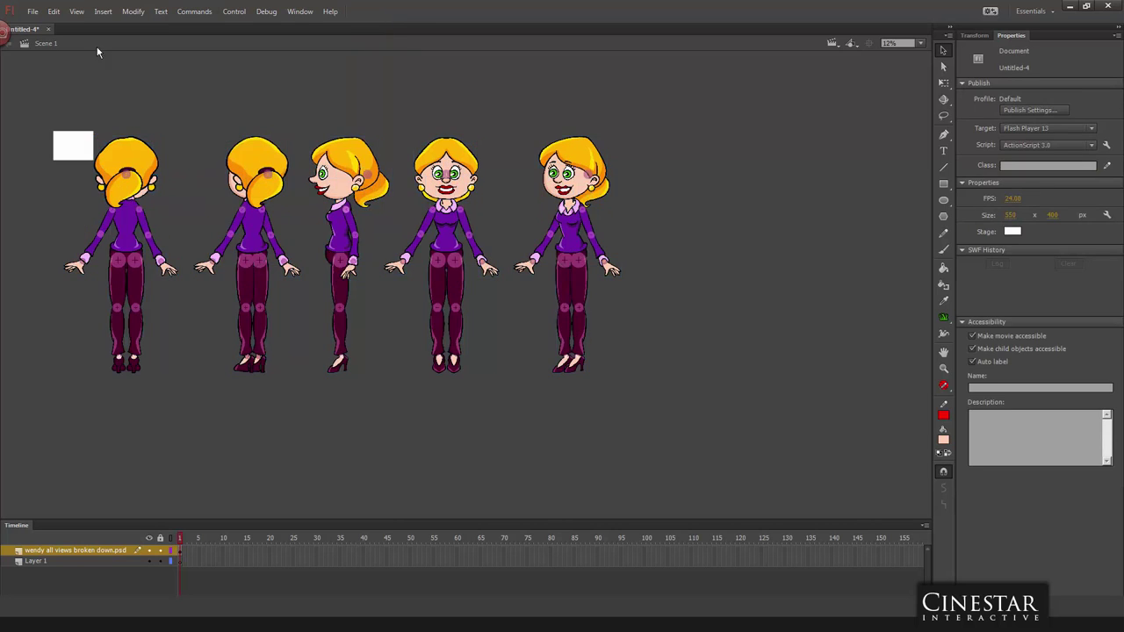
left_click(56, 14)
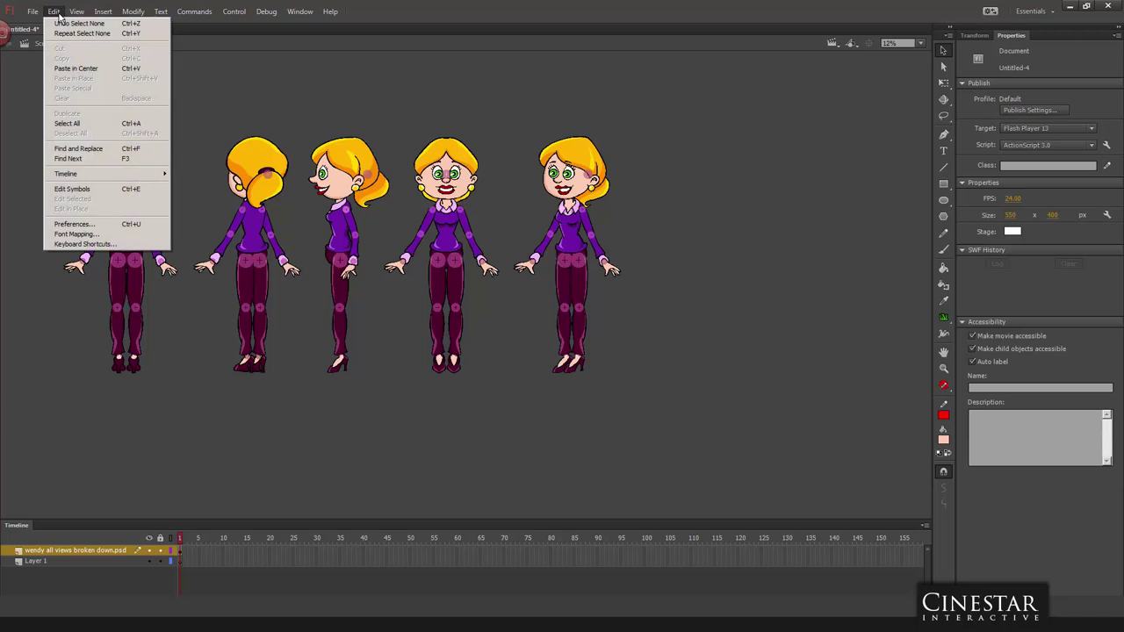
left_click(96, 246)
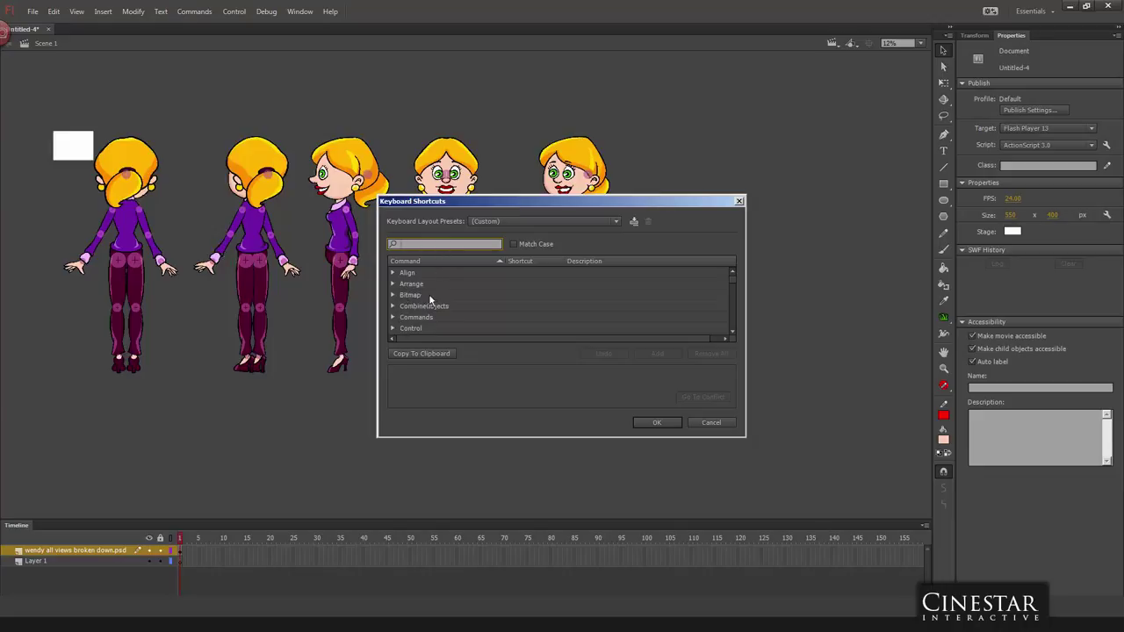
left_click(415, 302)
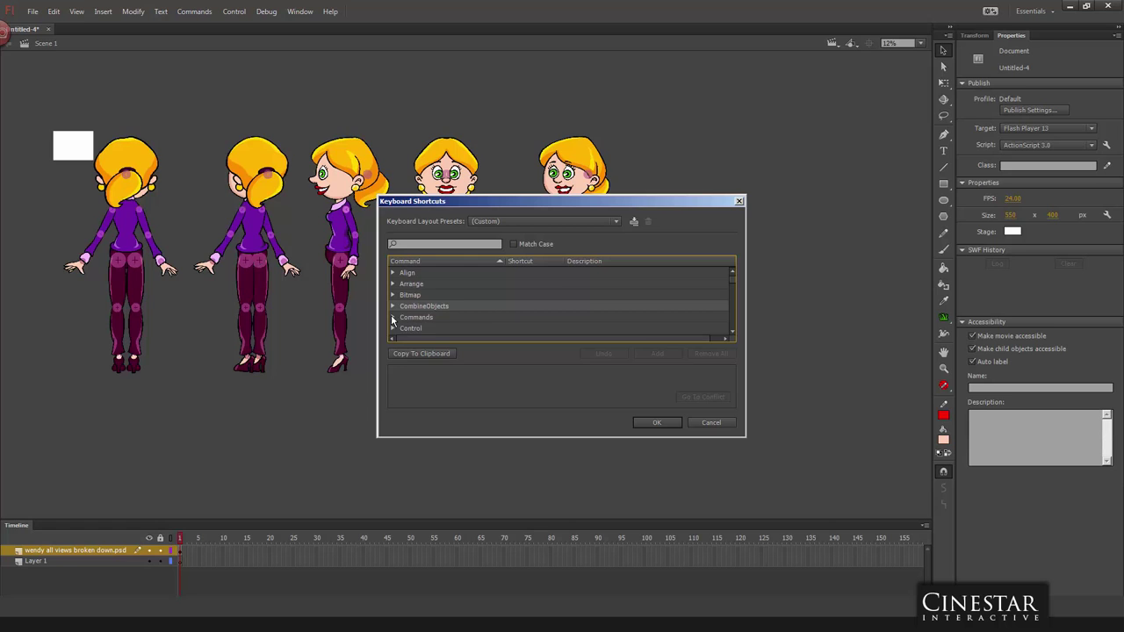
left_click(391, 316)
scroll(437, 310, "down", 3)
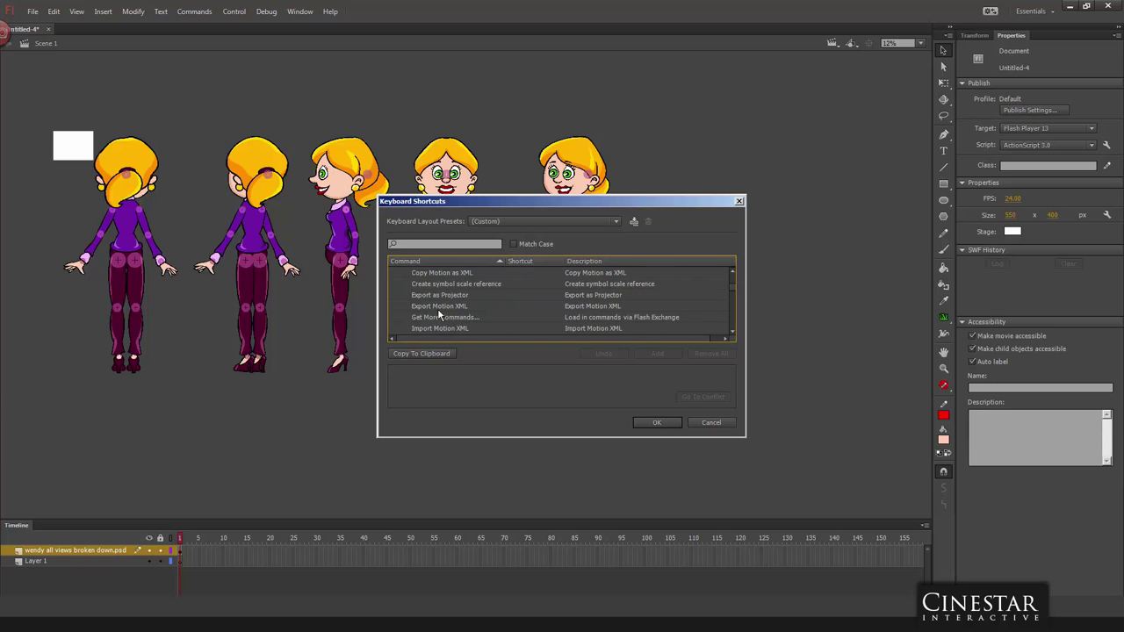
scroll(438, 308, "down", 2)
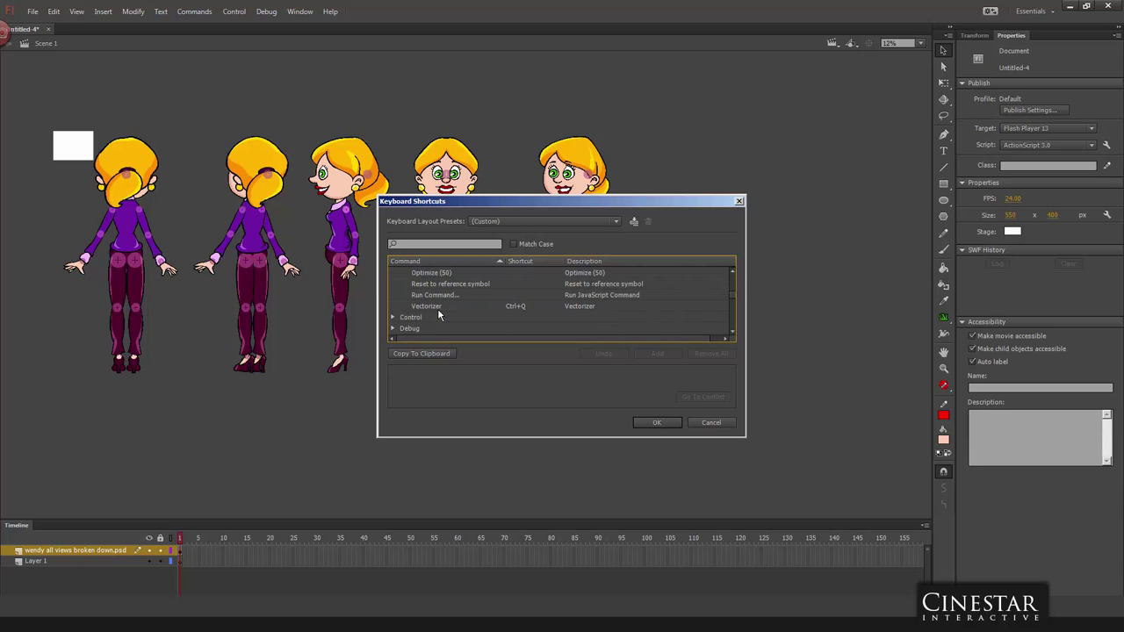
left_click(435, 304)
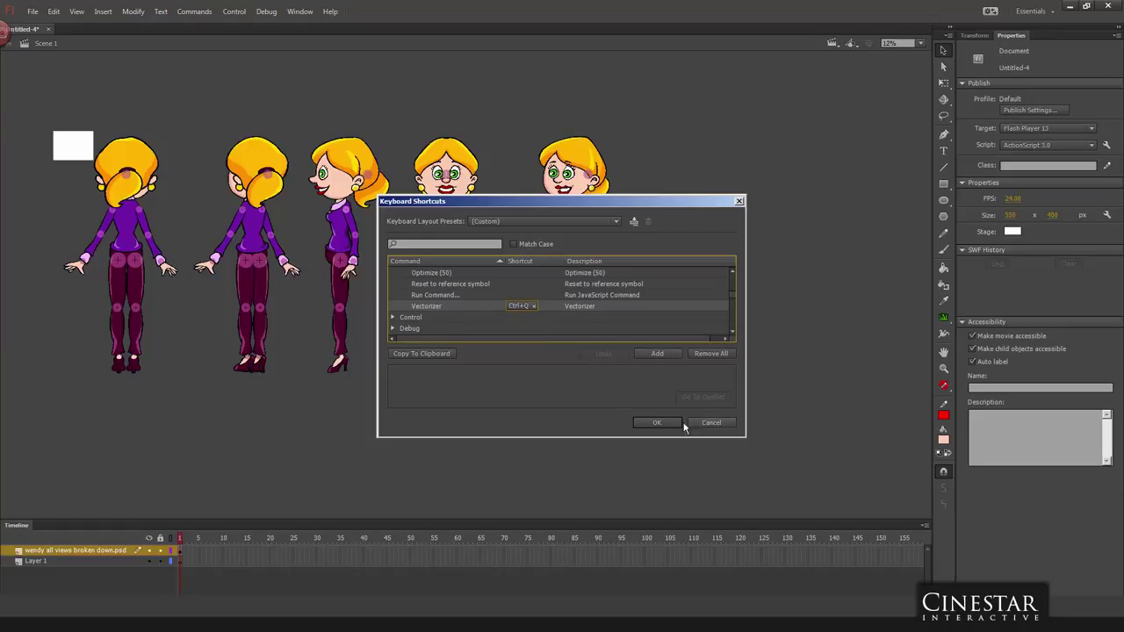
left_click(705, 425)
left_click_drag(720, 96, 36, 457)
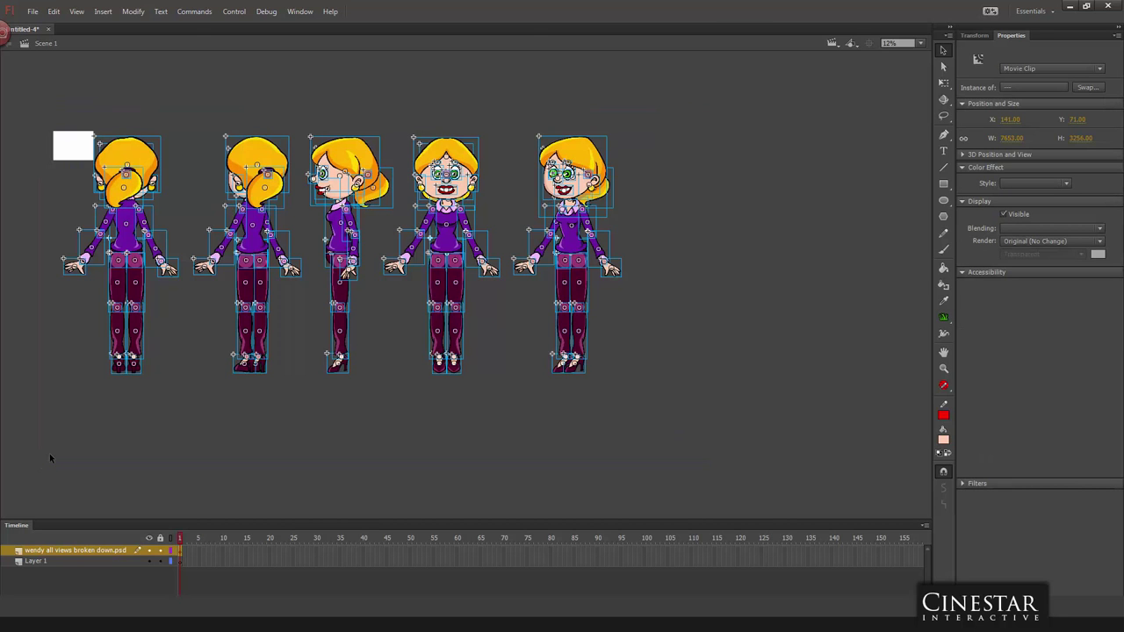
- Run Commands > Vectorizer on all the selected character bitmaps
left_click(194, 12)
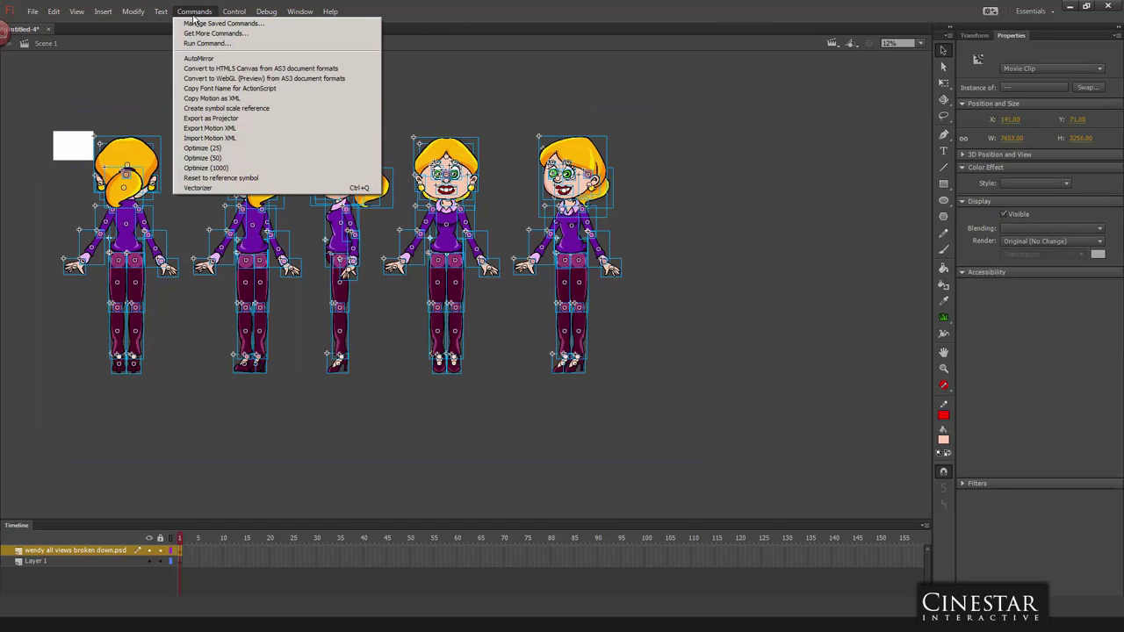
left_click(237, 189)
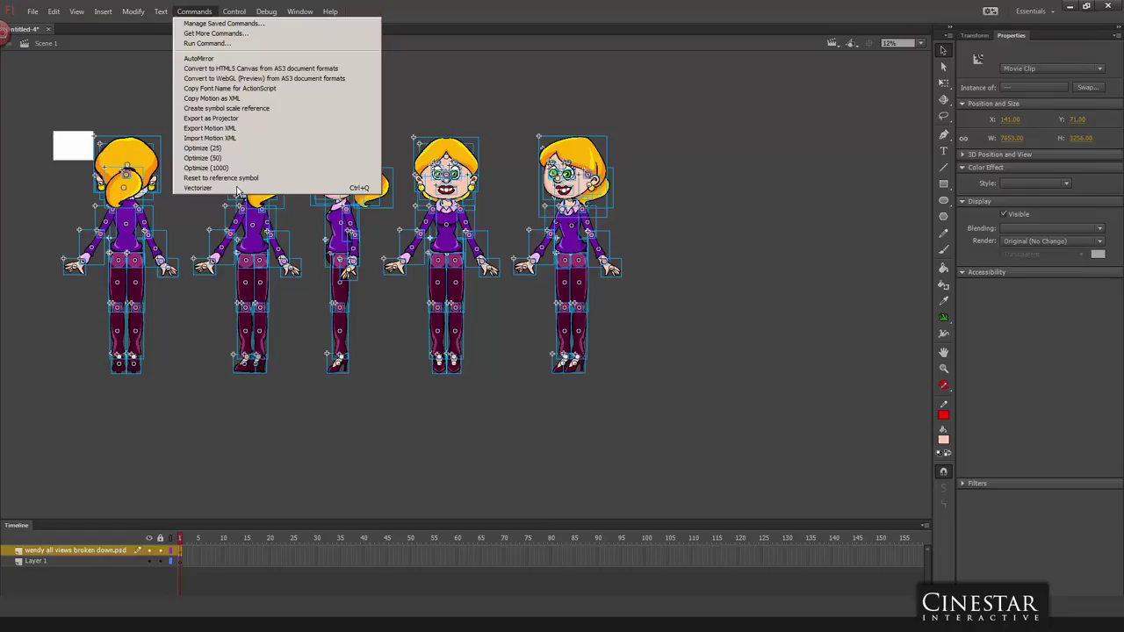
left_click(236, 187)
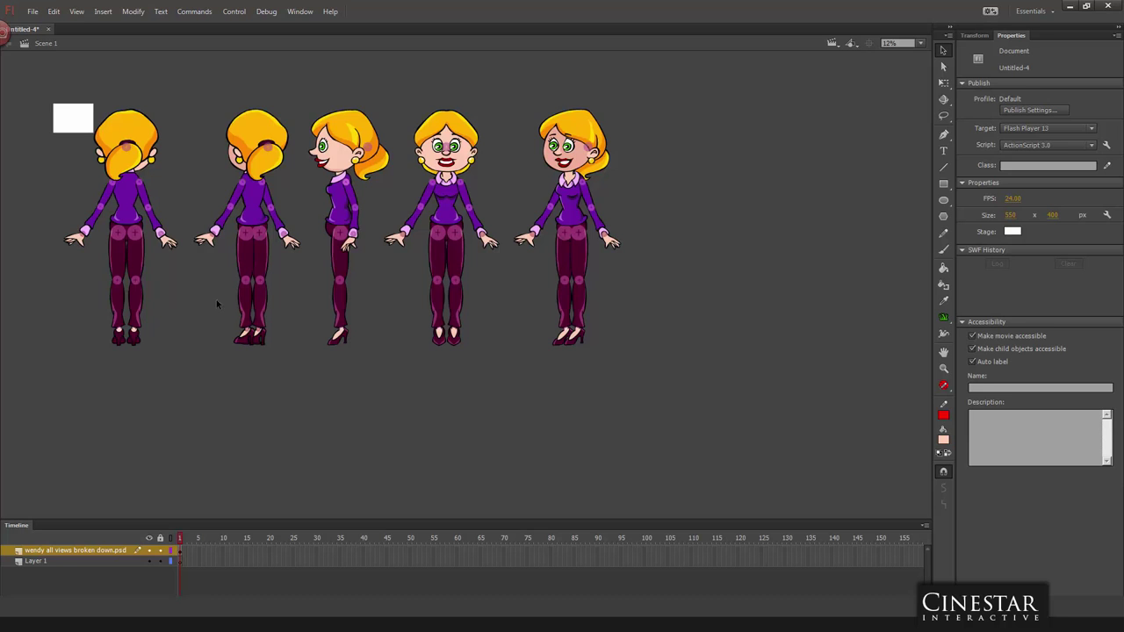
left_click(147, 135)
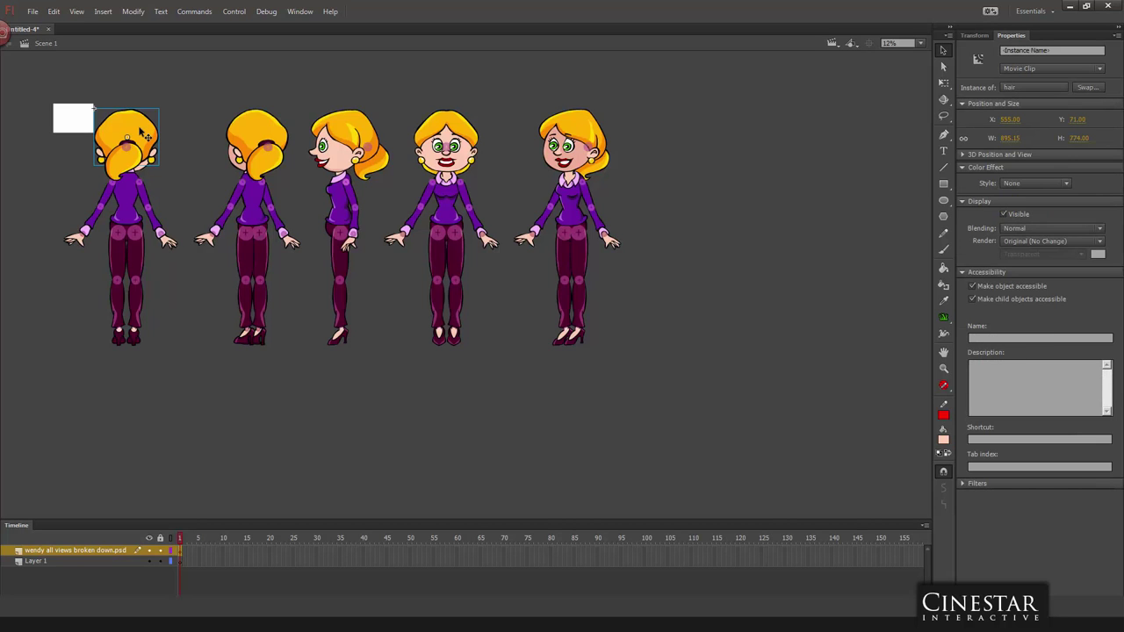
double_click(147, 135)
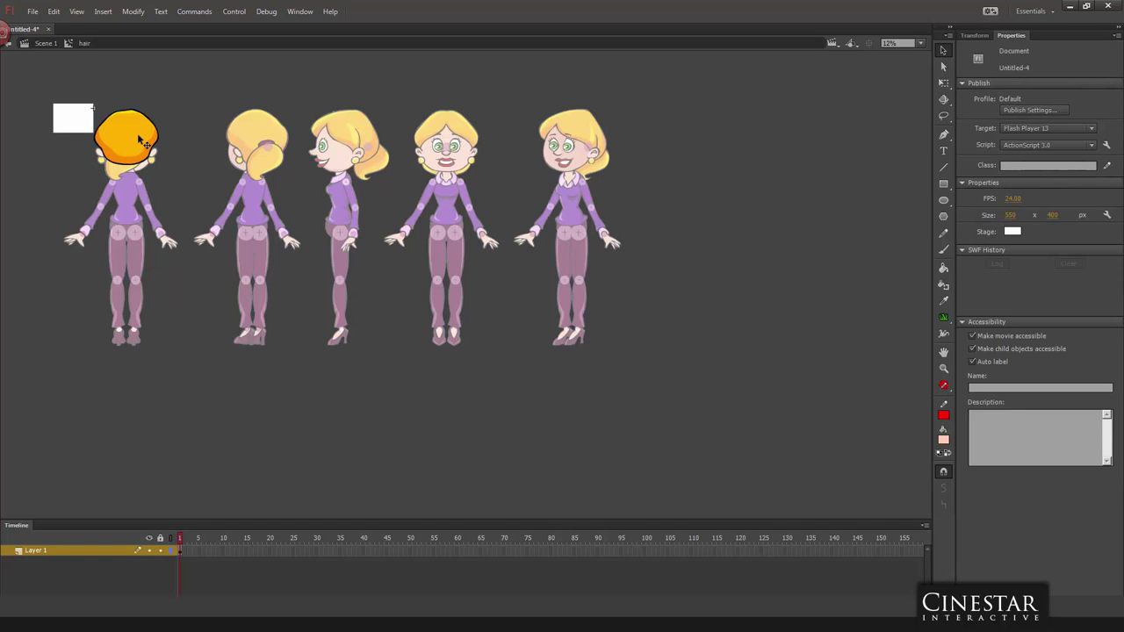
left_click(154, 139)
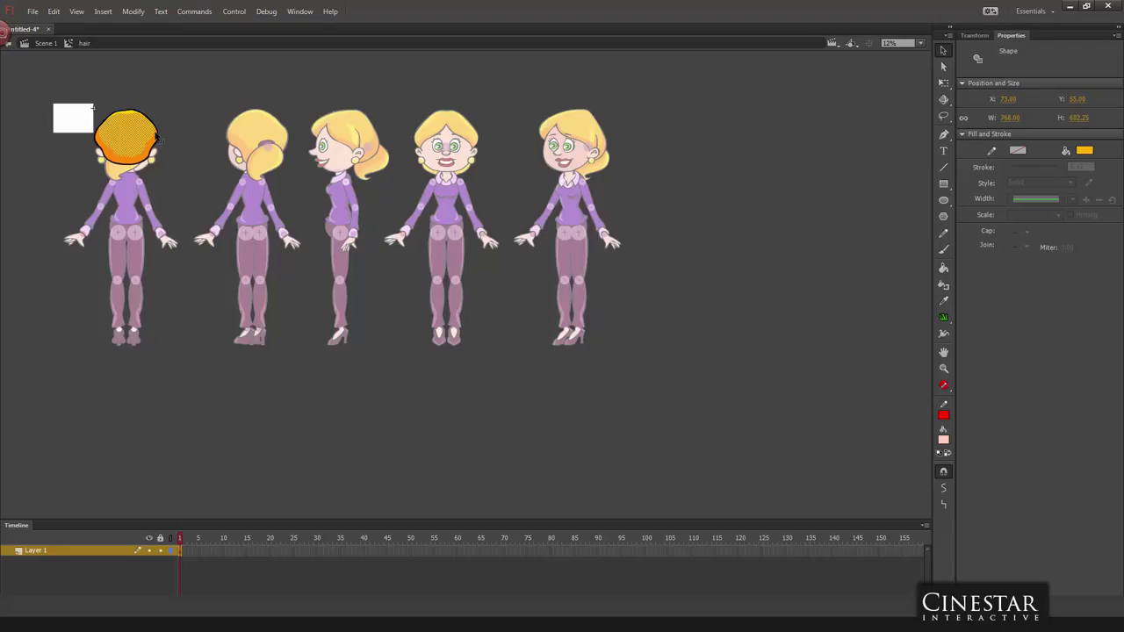
key("ctrl+equal")
key("ctrl+equal")
key("ctrl+equal")
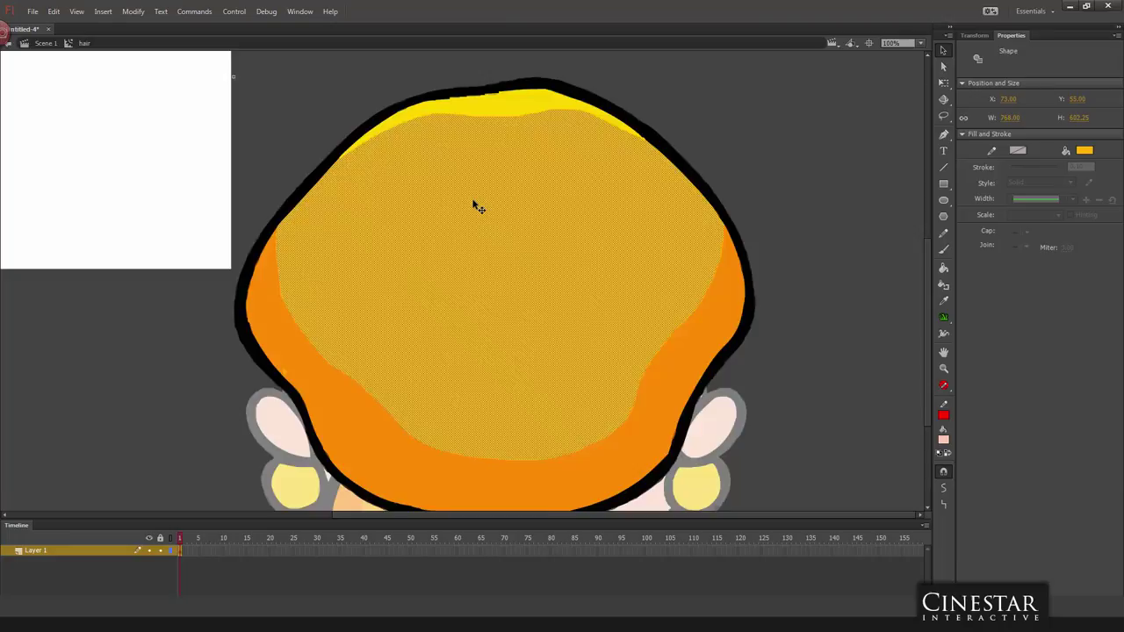
key("ctrl+minus")
key("ctrl+minus")
left_click(348, 163)
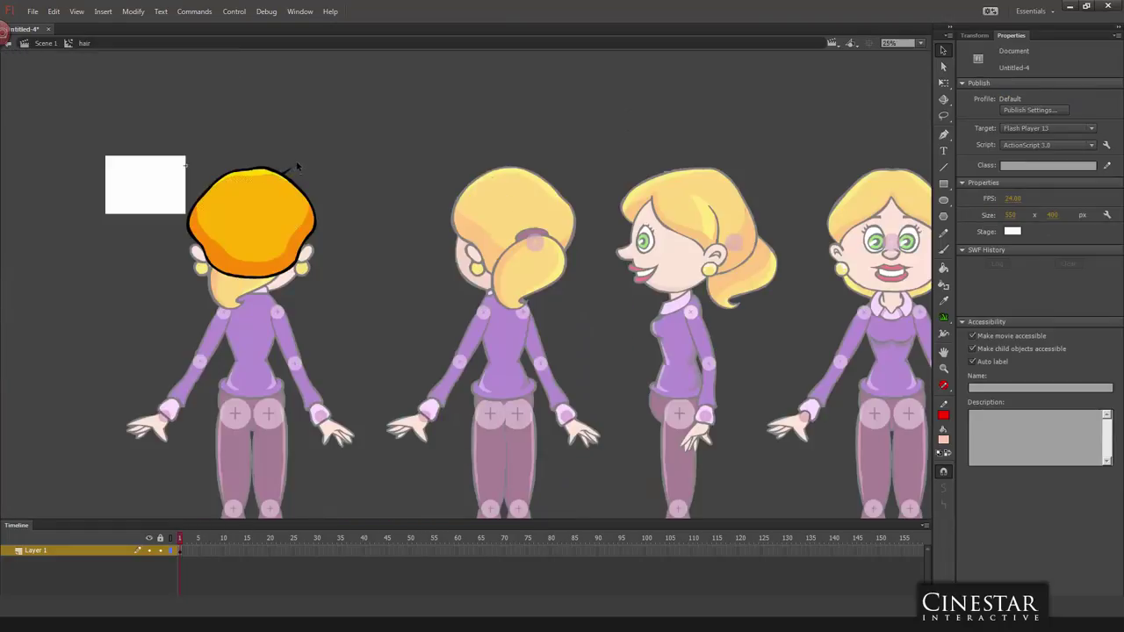
left_click_drag(292, 180, 346, 166)
left_click_drag(306, 201, 268, 219)
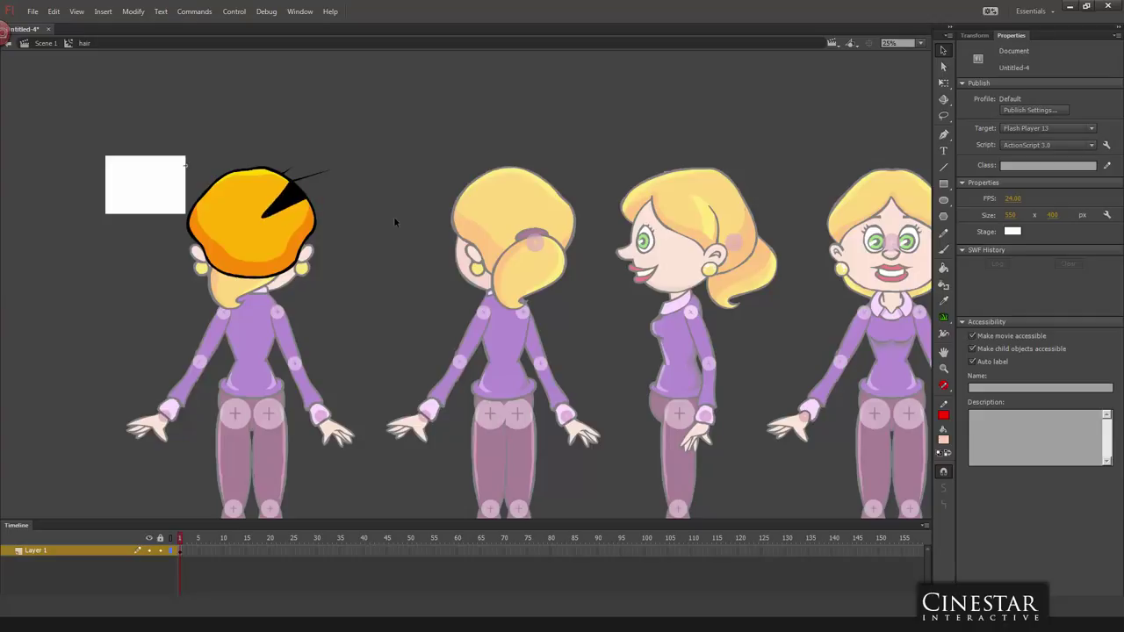
key("ctrl+z")
key("ctrl+z")
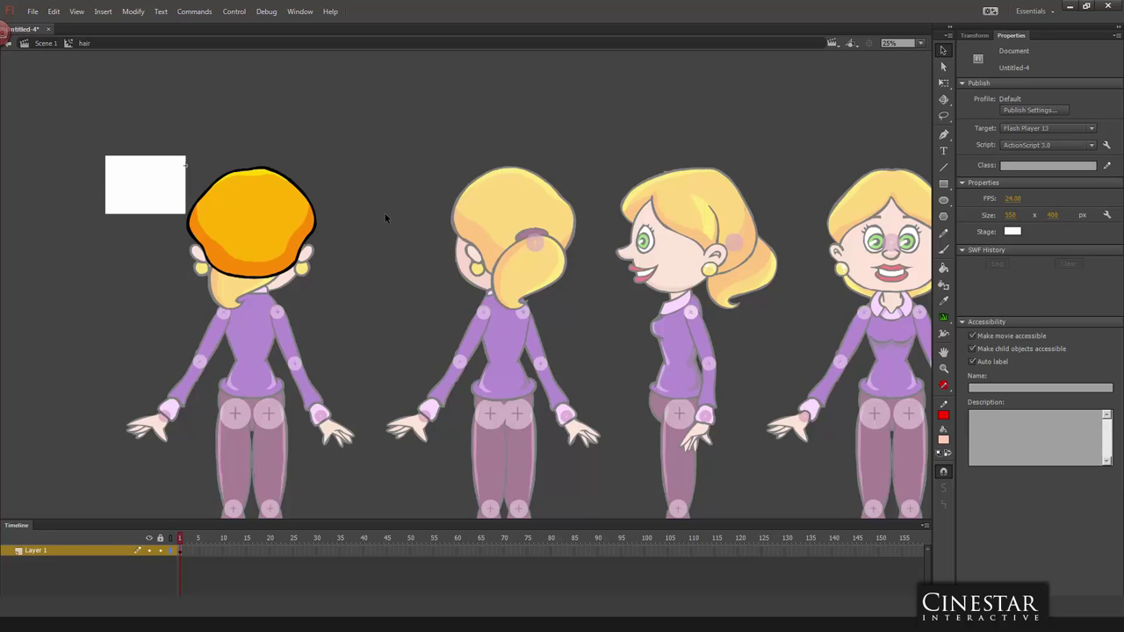
double_click(385, 213)
- Clear the hair selection and select the back figure's right upper arm
scroll(392, 227, "down", 3)
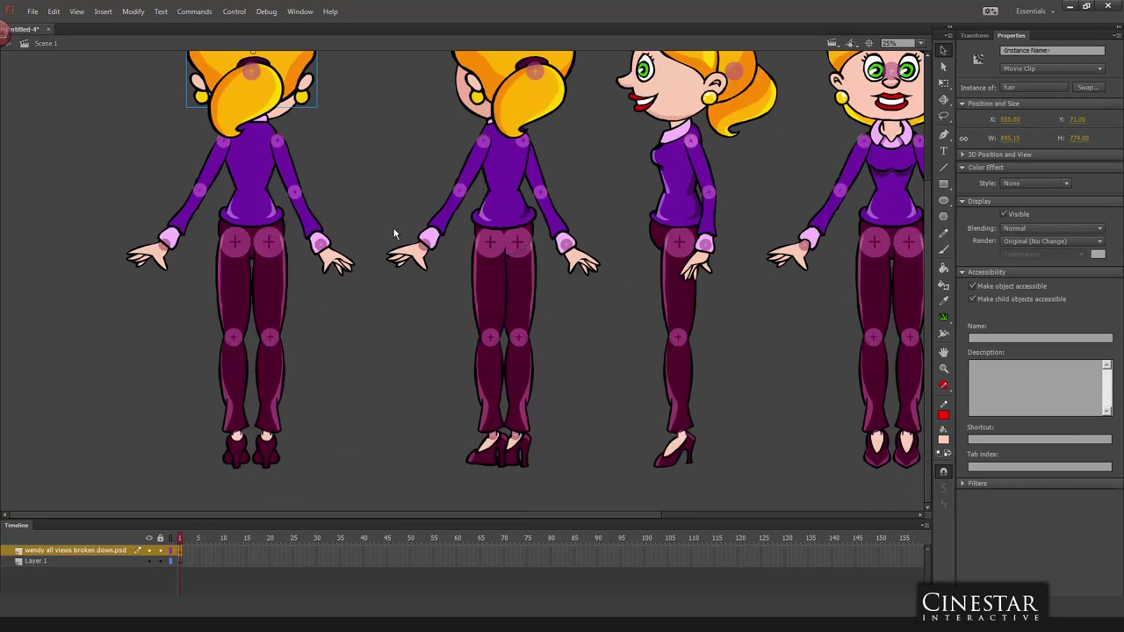
left_click(383, 211)
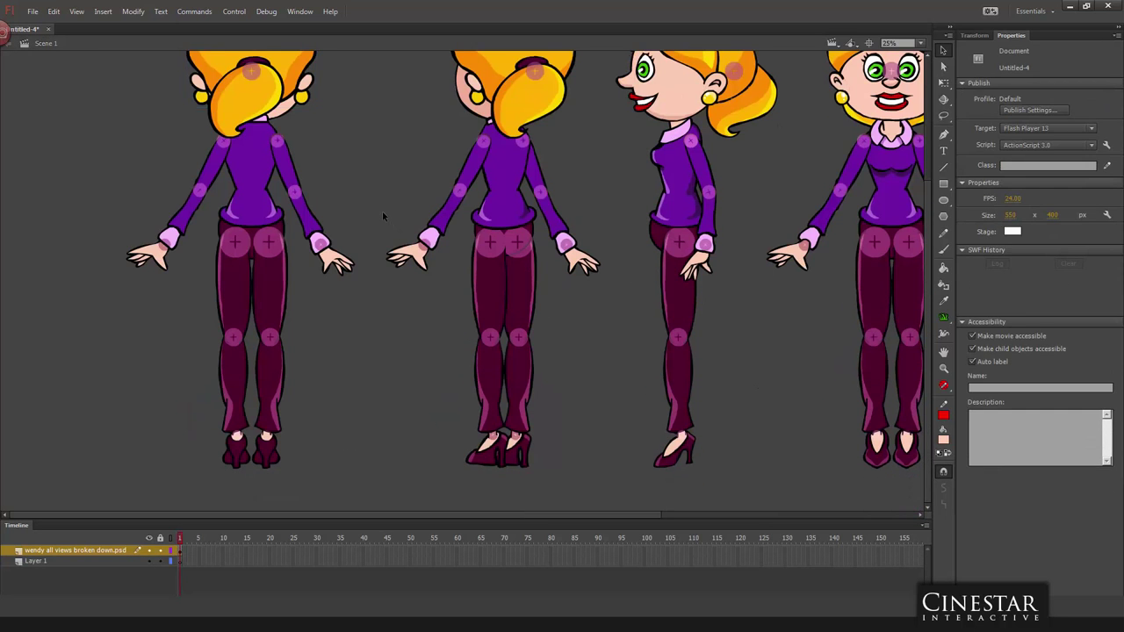
left_click(286, 160)
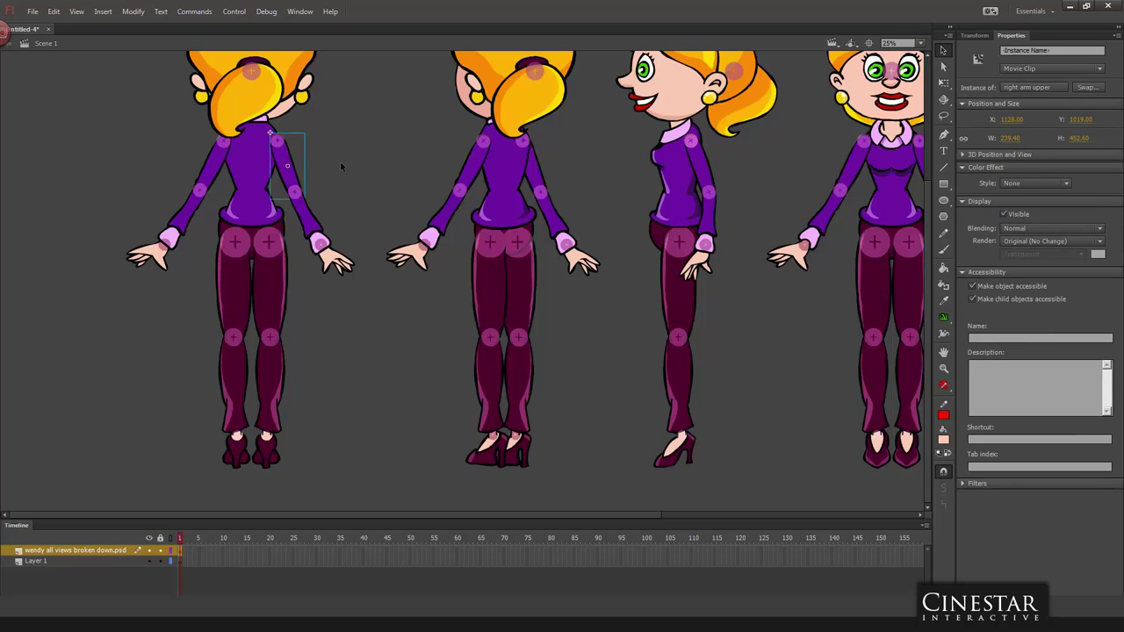
left_click(277, 142)
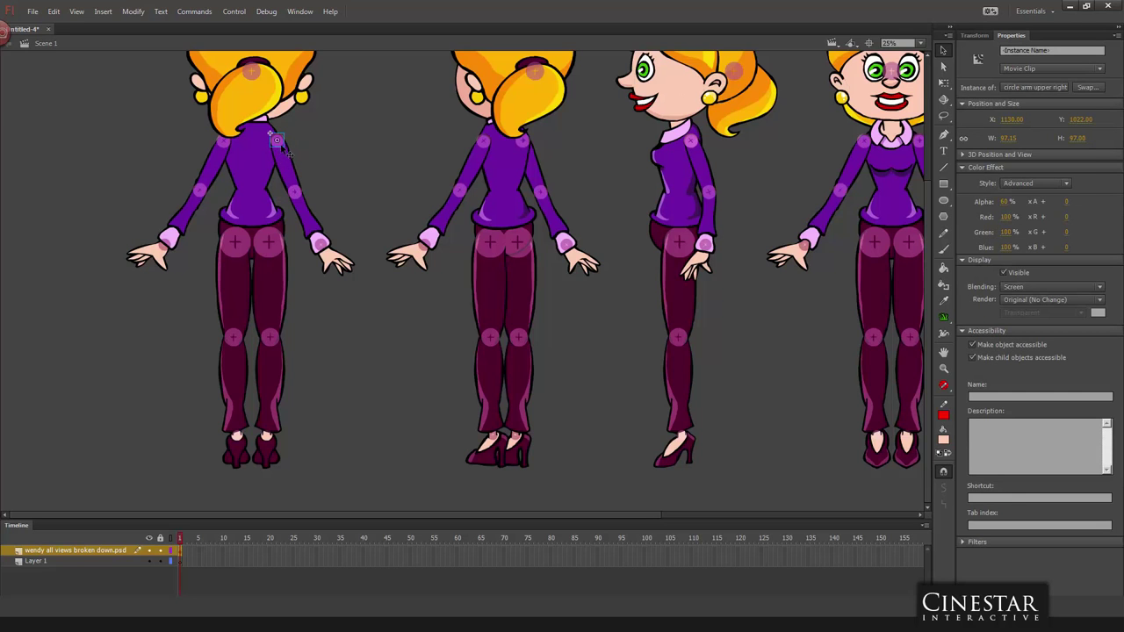
left_click(283, 152)
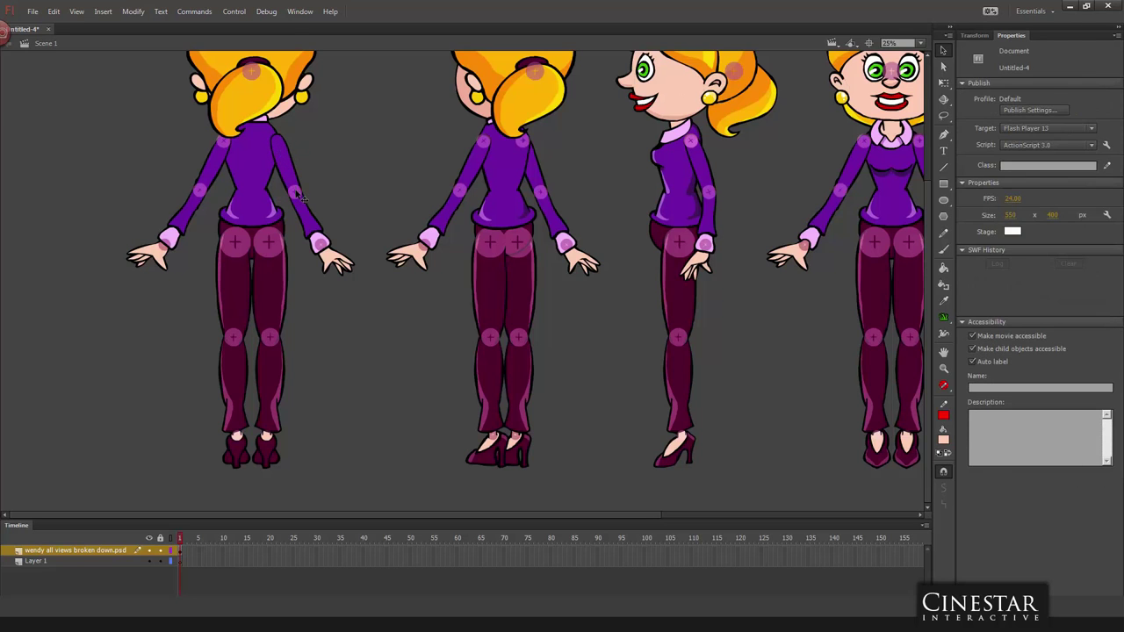
- Open the Puppet Producer extension panel from Window > Extensions and position it over the stage
left_click(300, 12)
mouse_move(332, 262)
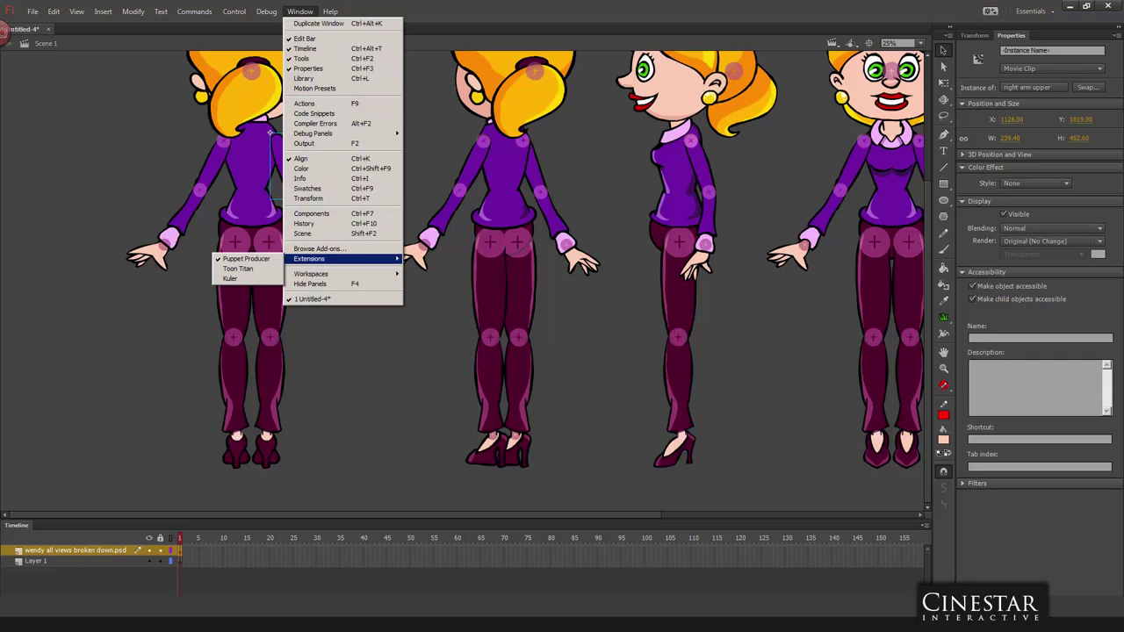
left_click(246, 259)
left_click_drag(742, 140, 387, 144)
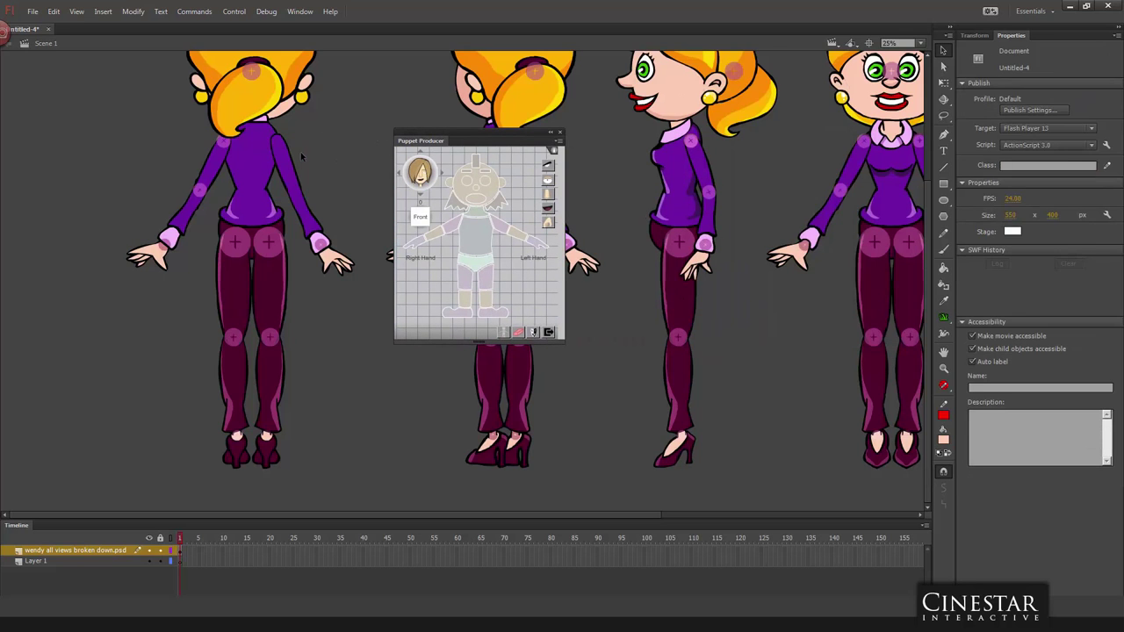
- Switch Puppet Producer to the Back view and select the back figure's right lower arm and hand
left_click(442, 175)
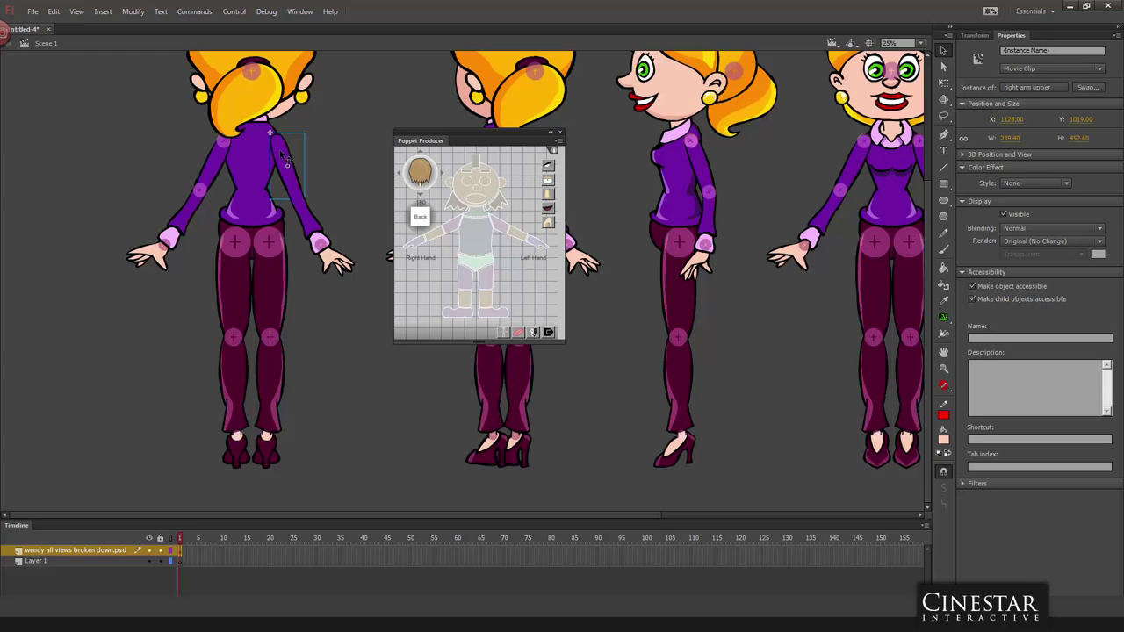
left_click(439, 227)
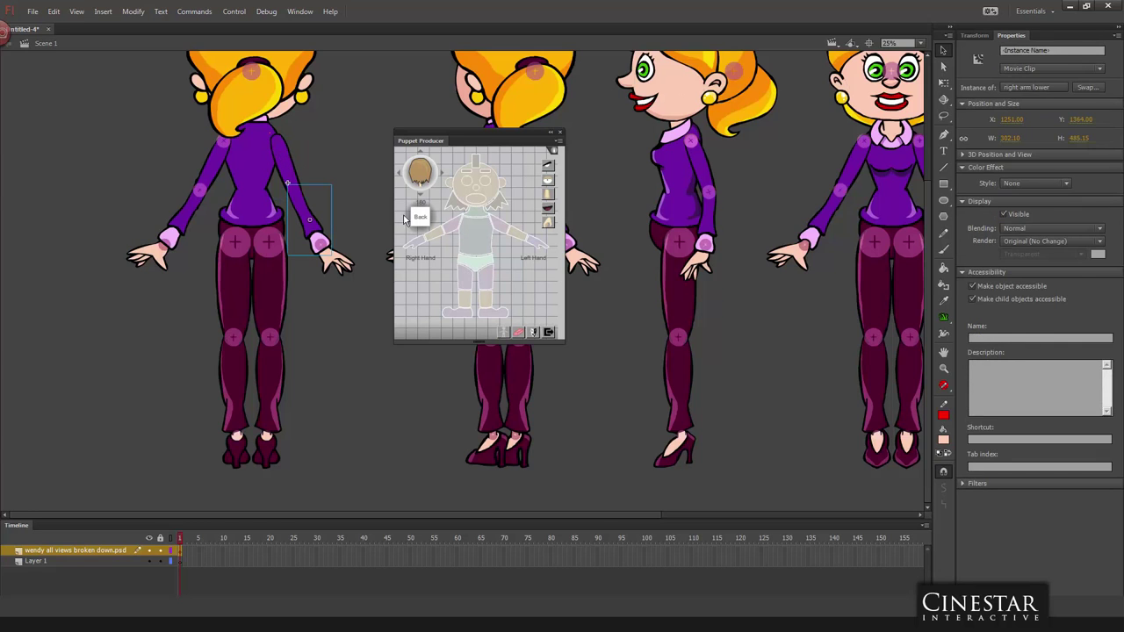
left_click(421, 233)
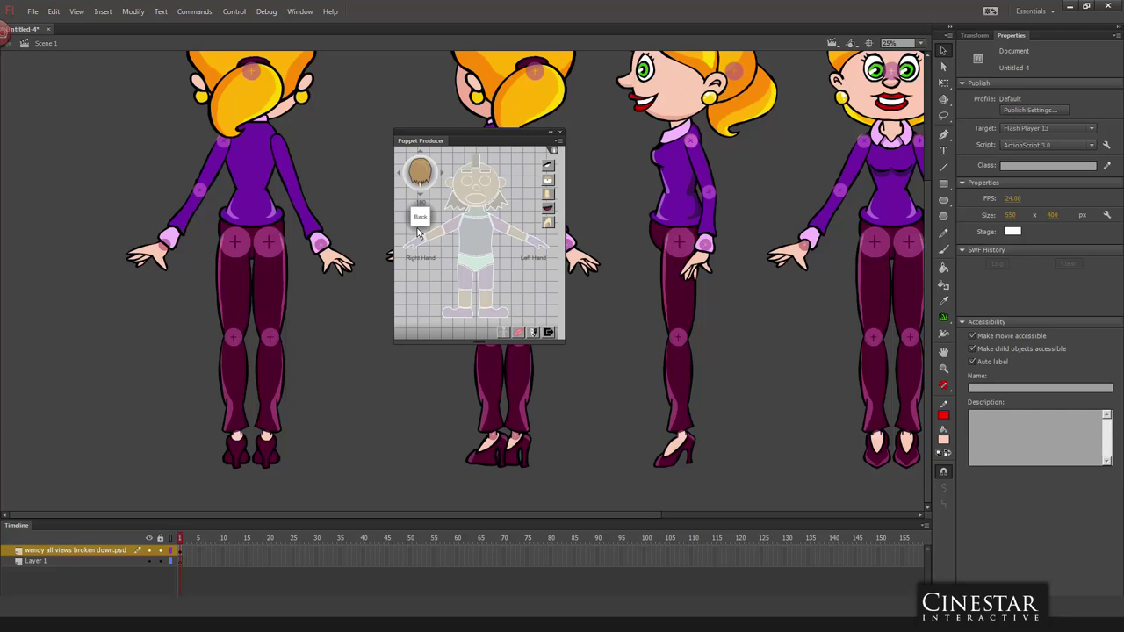
- Inspect the right hand and forearm pivot points, including the right_hand_nud_180_pivot marker
left_click(355, 248)
left_click(321, 245)
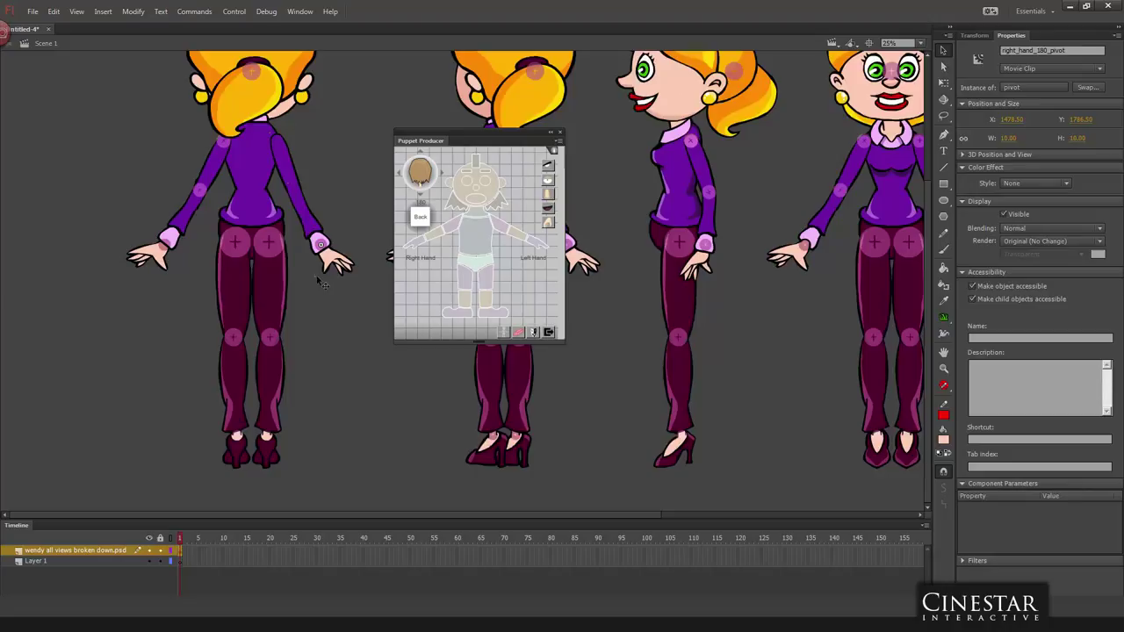
left_click(373, 283)
left_click(298, 198)
left_click(330, 171)
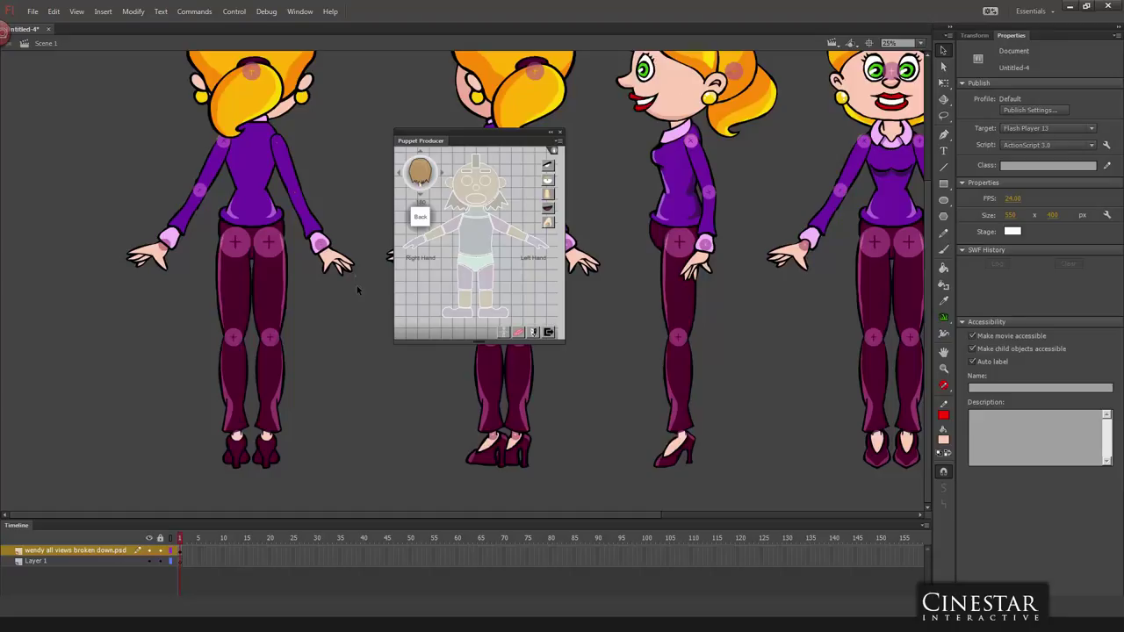
- Drag the Puppet Producer panel to the lower right, clear of the second back-view Wendy
left_click(399, 177)
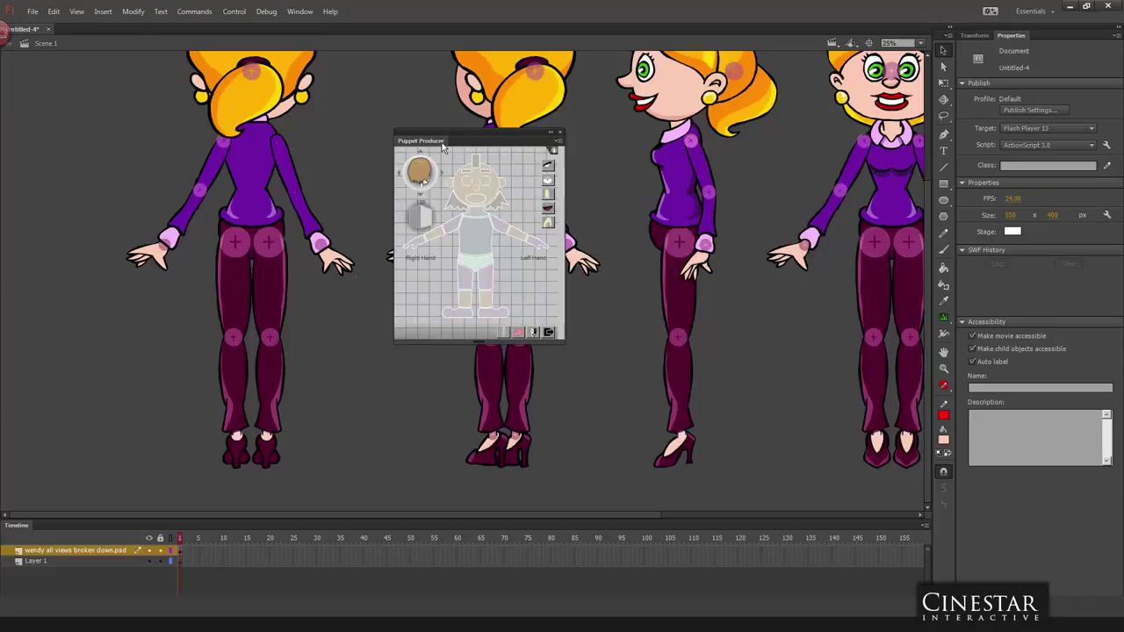
mouse_move(452, 140)
left_mouse_down()
mouse_move(722, 255)
mouse_move(802, 311)
left_mouse_up()
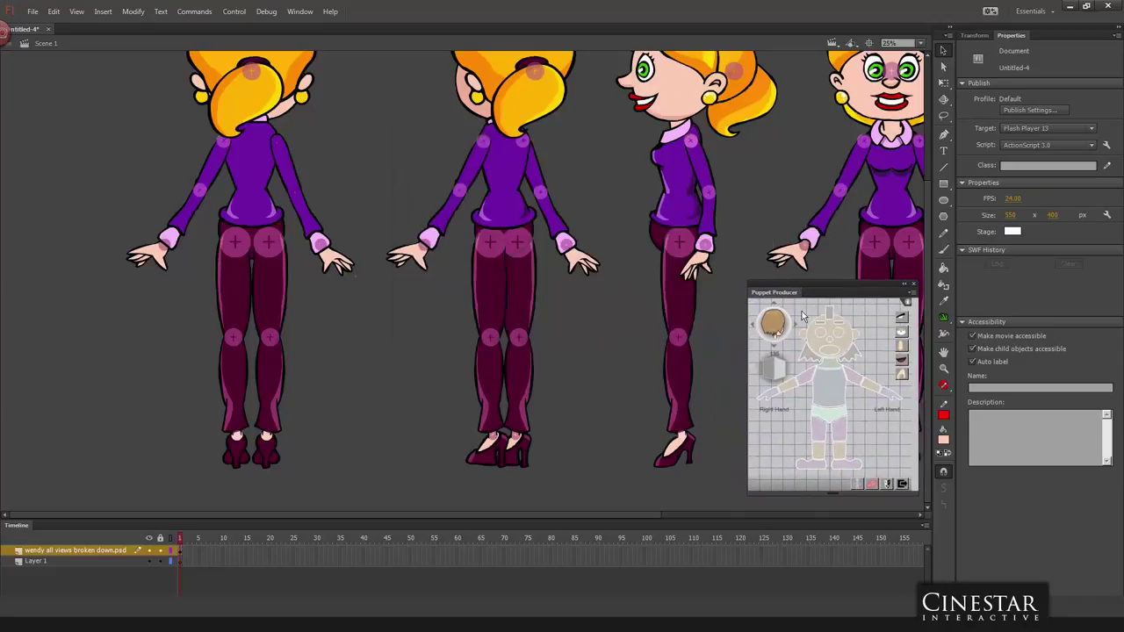